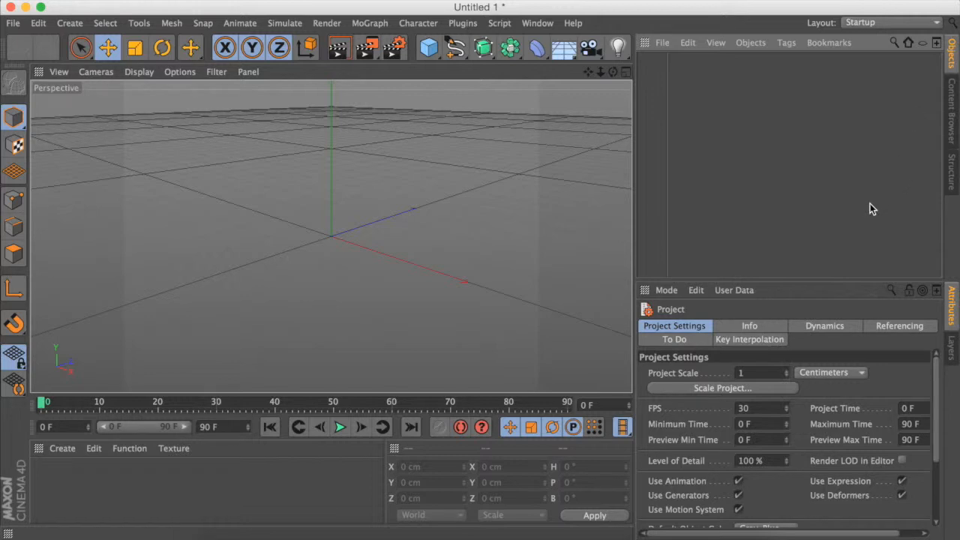
# Set the render output size to a width of 1280 and a height of 720 pixels
pyautogui.moveTo(614, 72)
pyautogui.mouseDown()
pyautogui.moveTo(585, 99)
pyautogui.moveTo(582, 84)
pyautogui.moveTo(615, 71)
pyautogui.mouseUp()
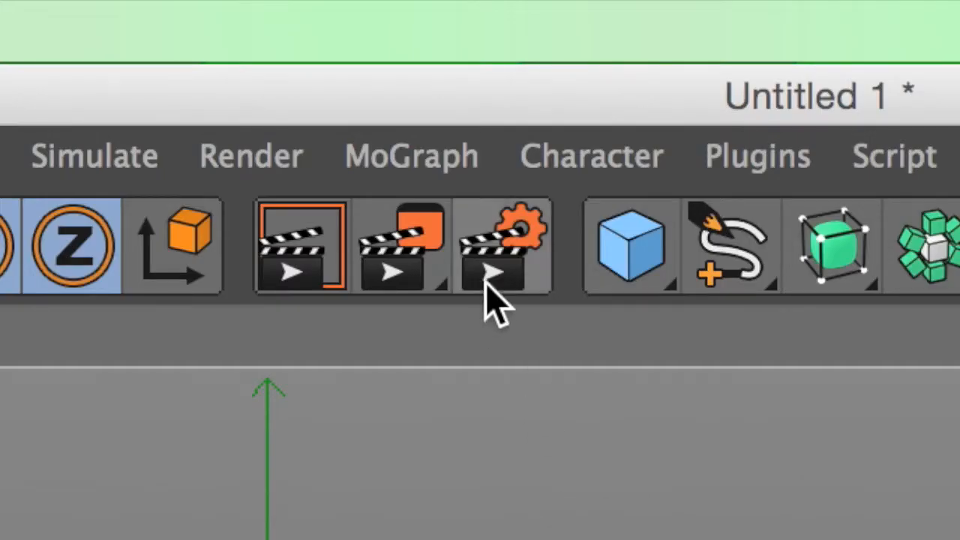
pyautogui.click(513, 253)
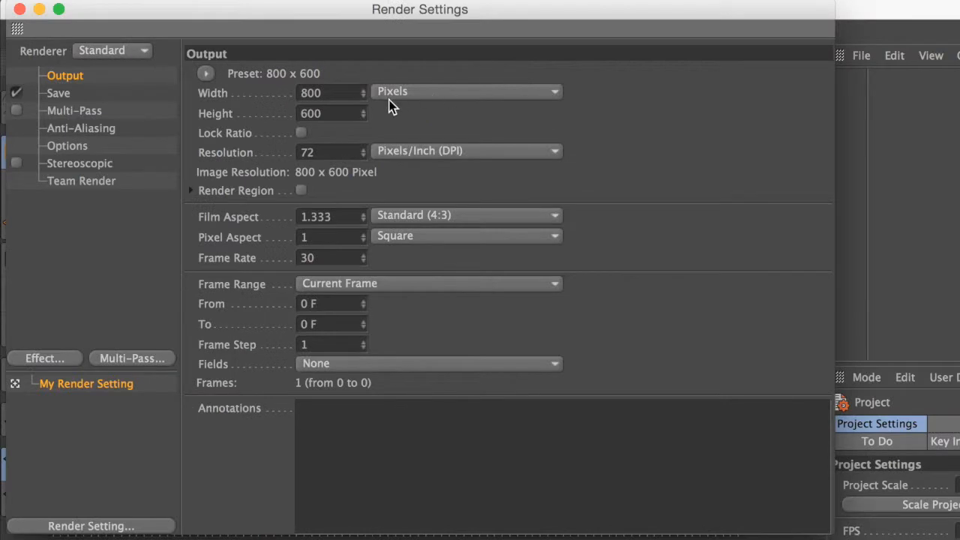
pyautogui.click(347, 93)
pyautogui.write('1280')
pyautogui.press('Tab')
pyautogui.write('720')
pyautogui.press('Return')
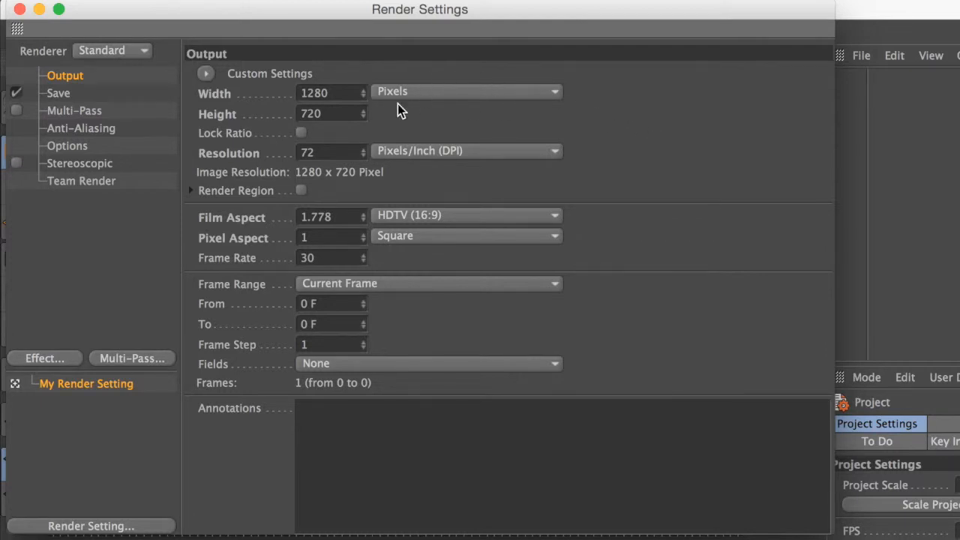
# Set the rendered image to save in TIFF (PSD Layers) format on the Desktop under the file name Steve
pyautogui.click(60, 93)
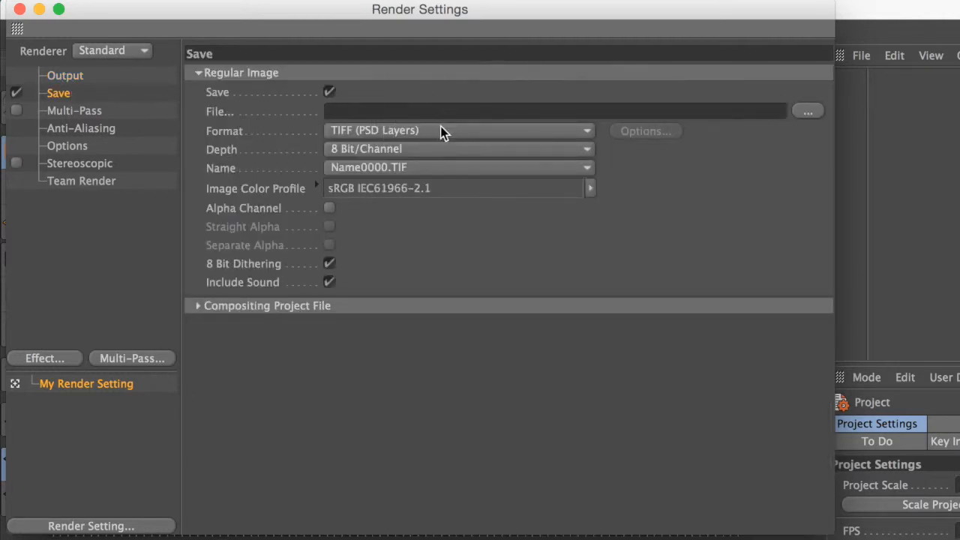
pyautogui.click(379, 132)
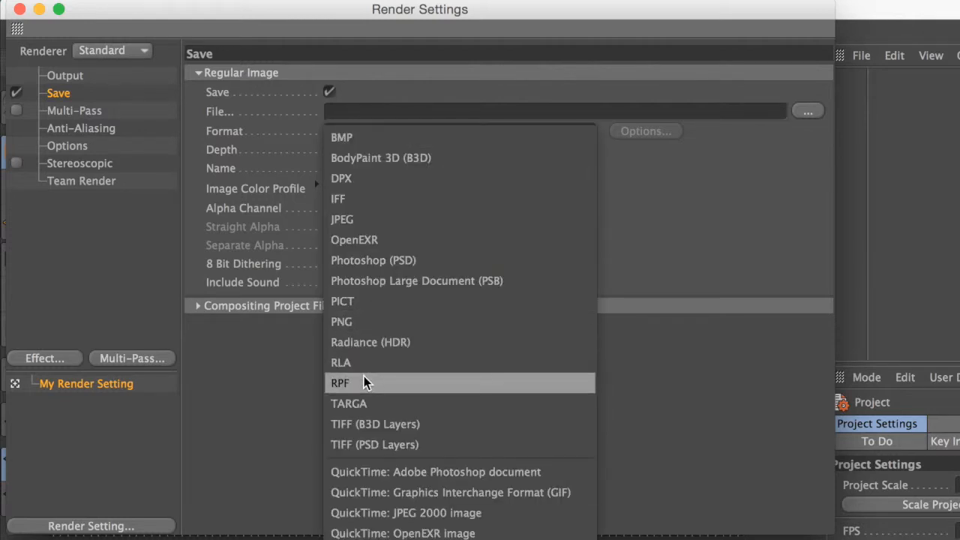
pyautogui.click(394, 444)
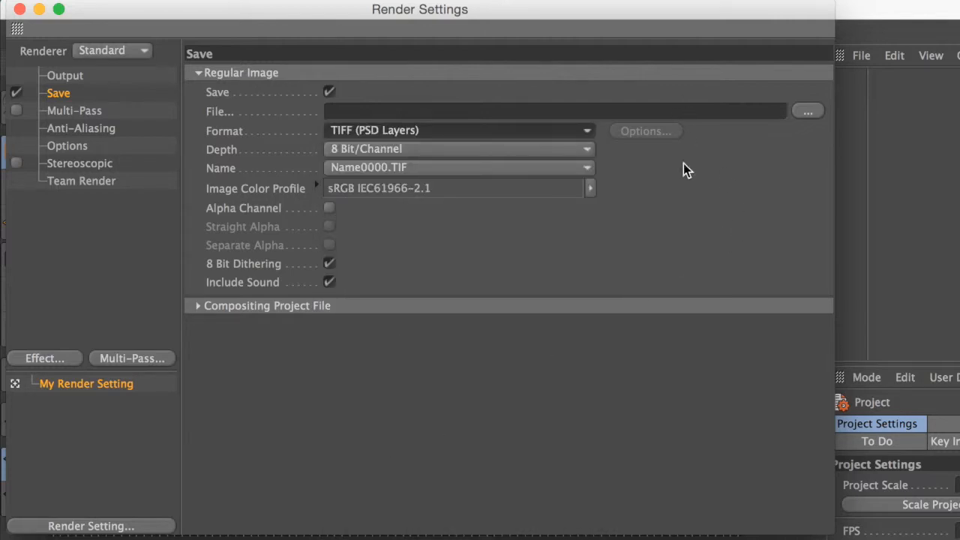
pyautogui.click(807, 113)
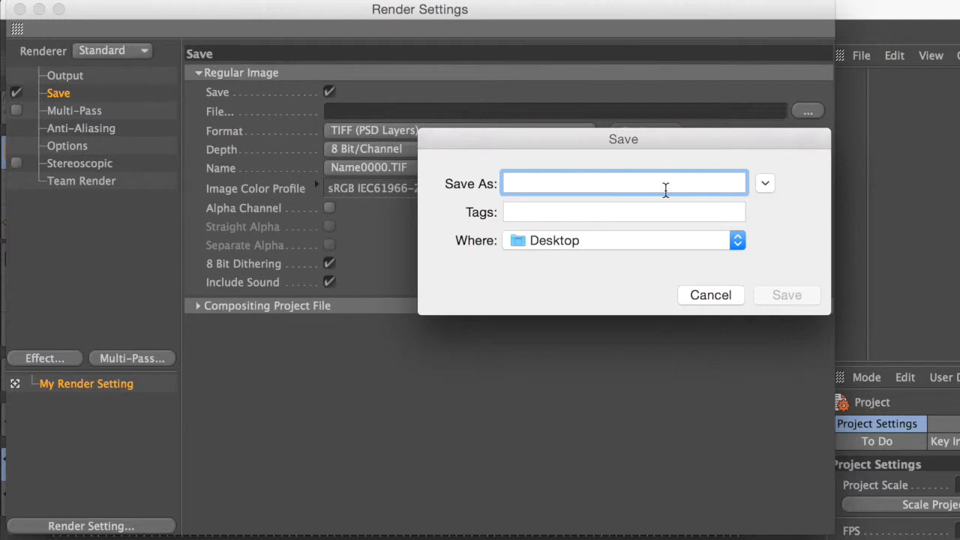
pyautogui.write('Steve')
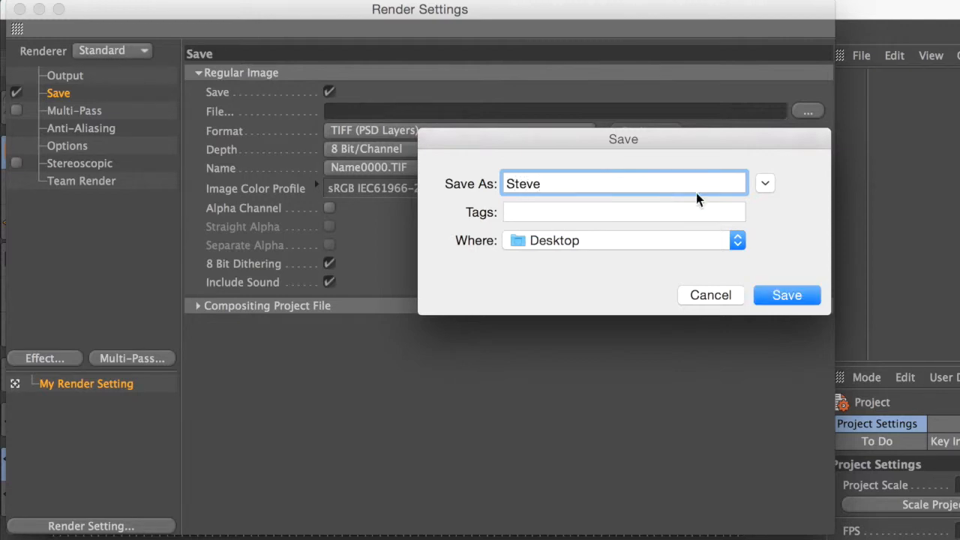
pyautogui.click(792, 305)
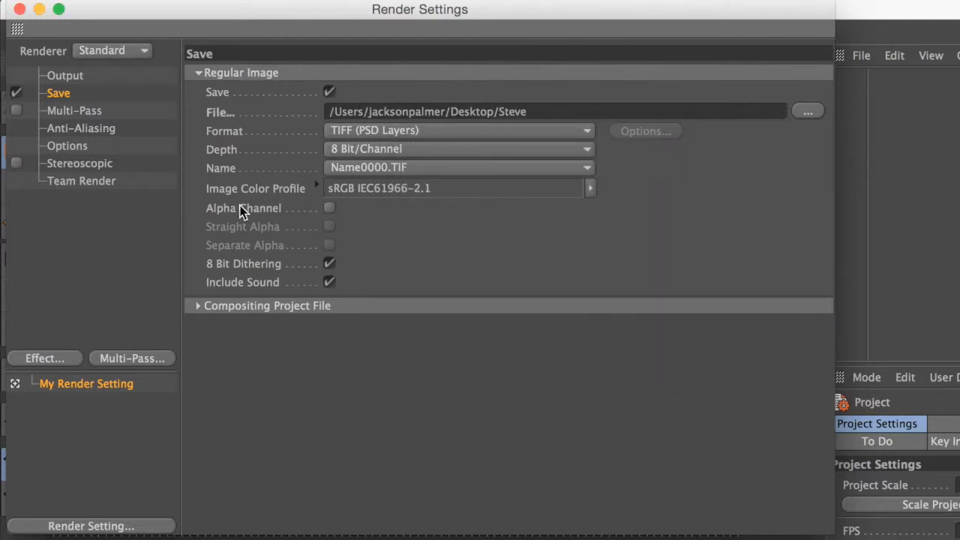
# Set the render's anti-aliasing quality to Best
pyautogui.click(76, 130)
pyautogui.click(358, 71)
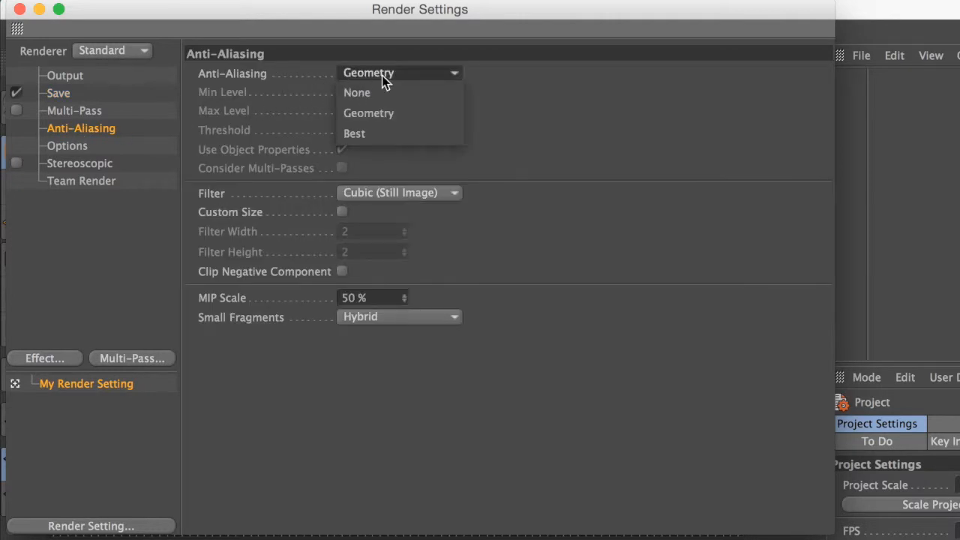
pyautogui.click(381, 134)
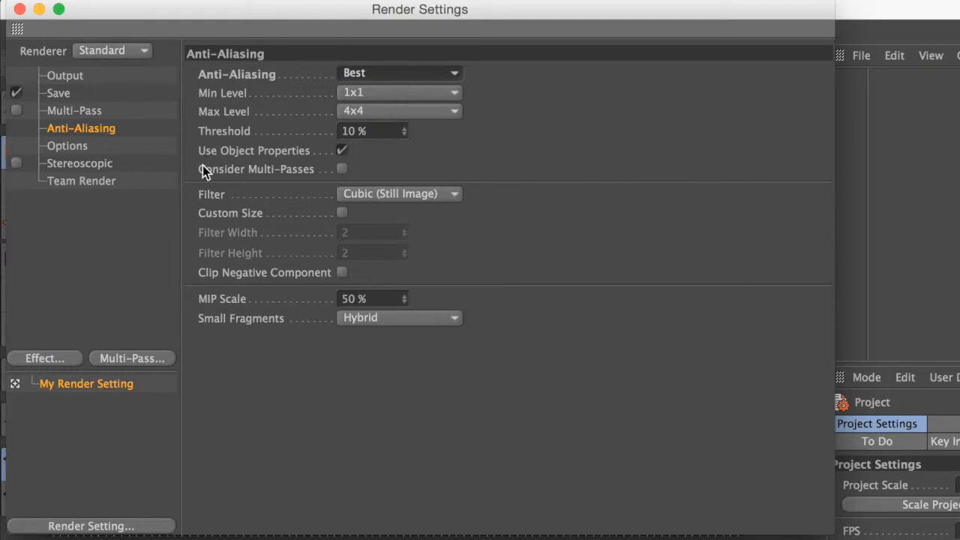
# Add the Ambient Occlusion and Global Illumination effects to the render settings
pyautogui.click(63, 360)
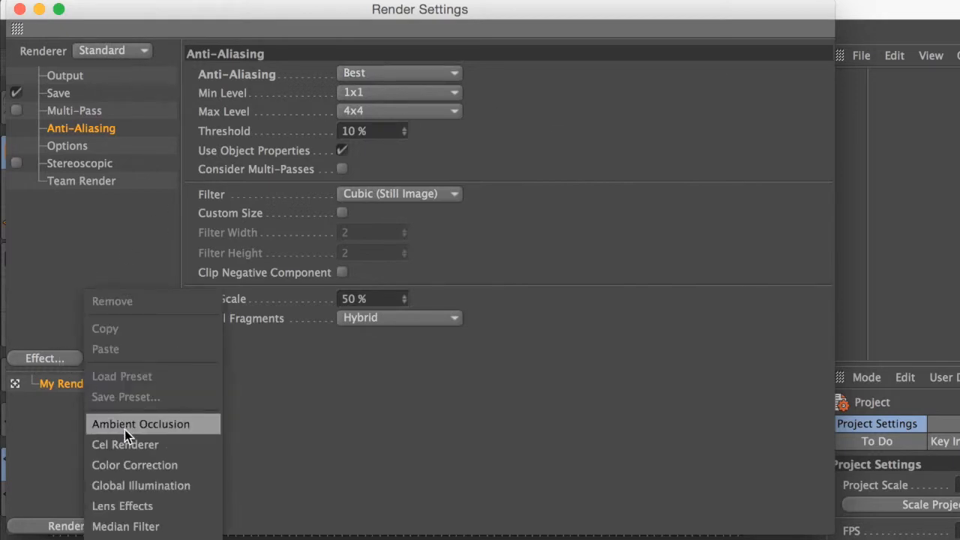
pyautogui.click(129, 425)
pyautogui.click(63, 359)
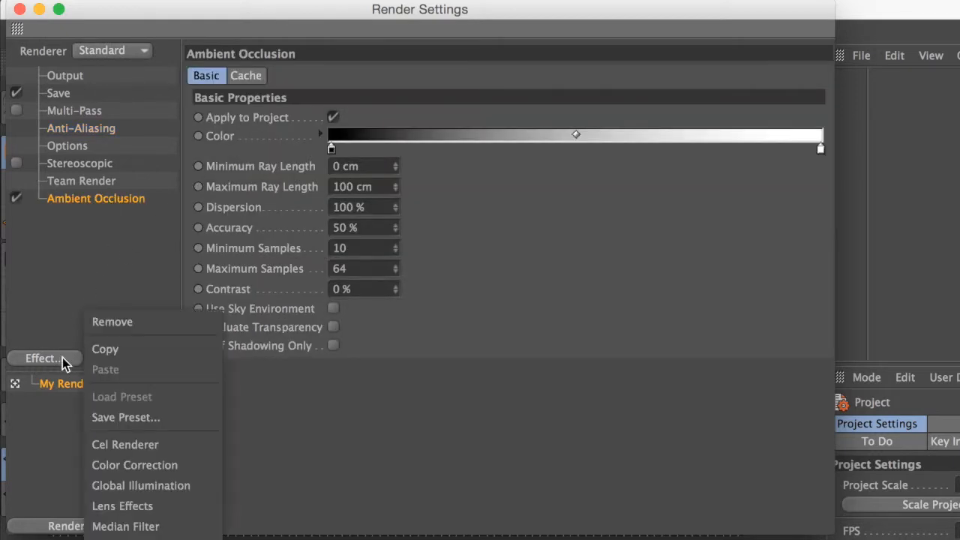
pyautogui.click(130, 486)
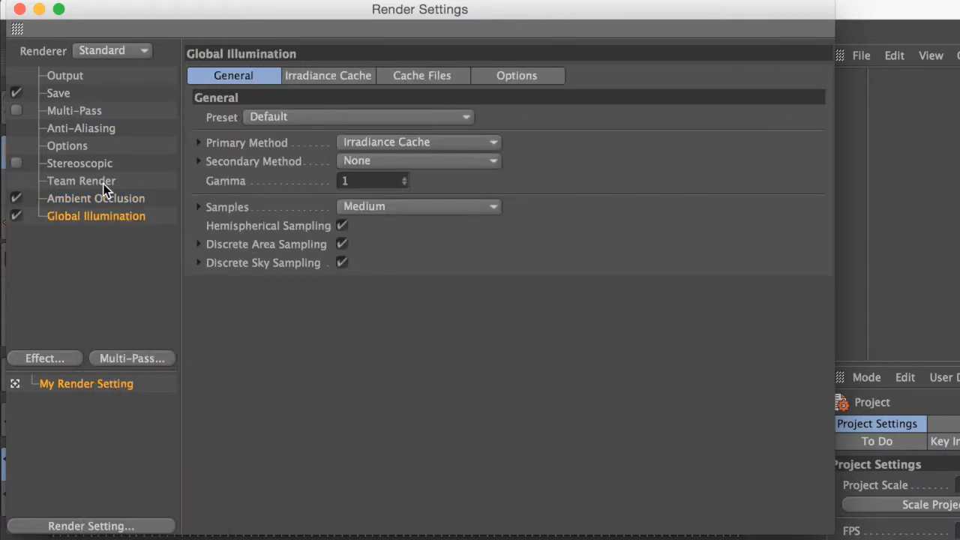
# Lighten the black end of the Ambient Occlusion color gradient to a gray of RGB 96, 96, 96
pyautogui.click(79, 197)
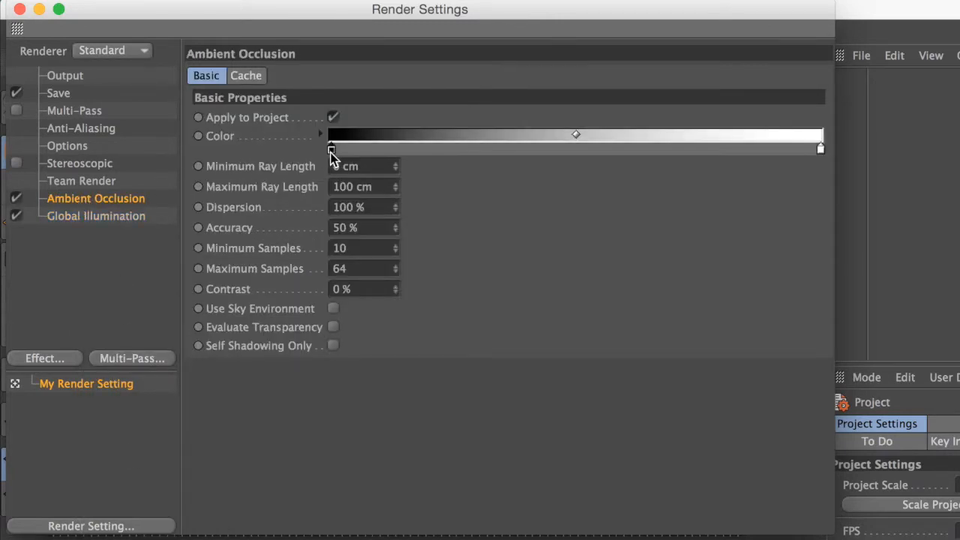
pyautogui.doubleClick(332, 154)
pyautogui.moveTo(228, 176); pyautogui.dragTo(205, 165)
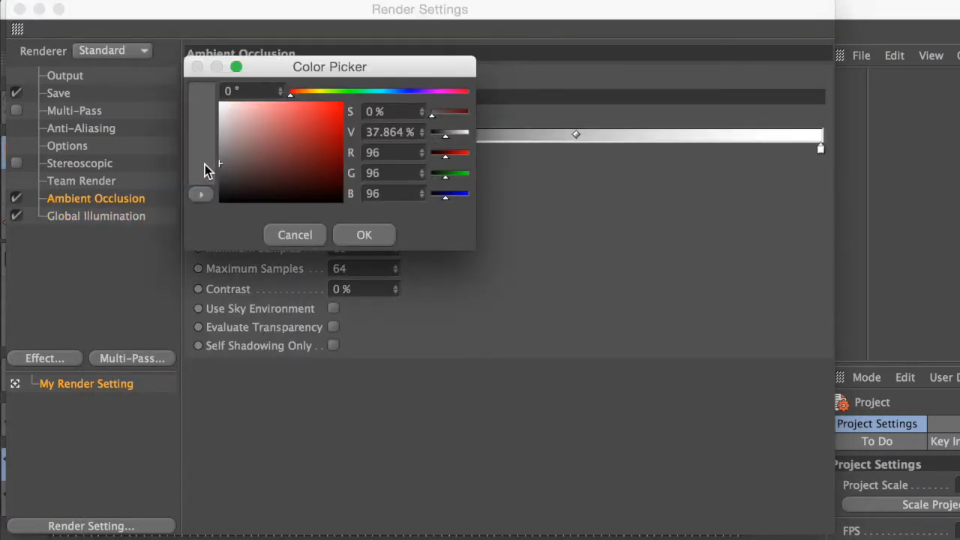
pyautogui.click(364, 234)
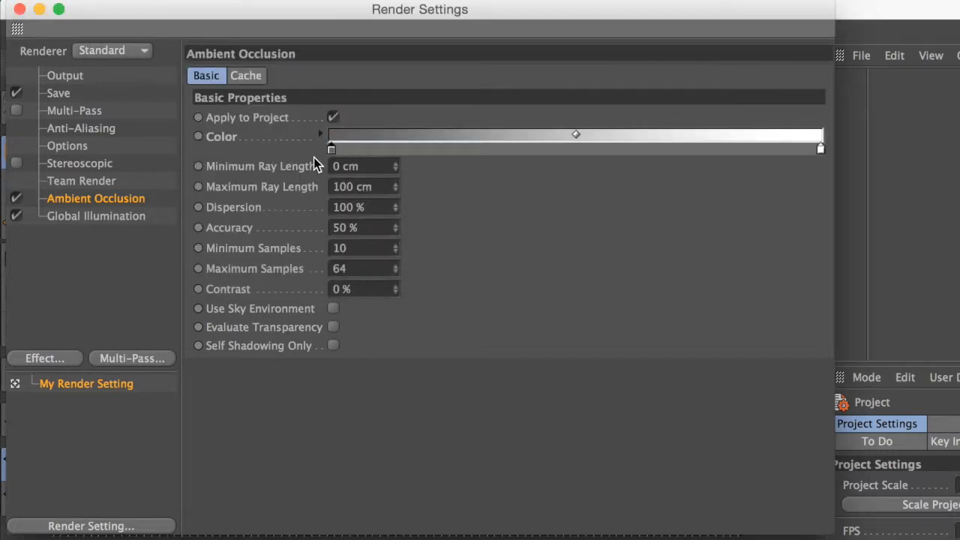
# Set the Global Illumination samples to Low and the irradiance cache record density to Low, and close the render settings
pyautogui.click(114, 216)
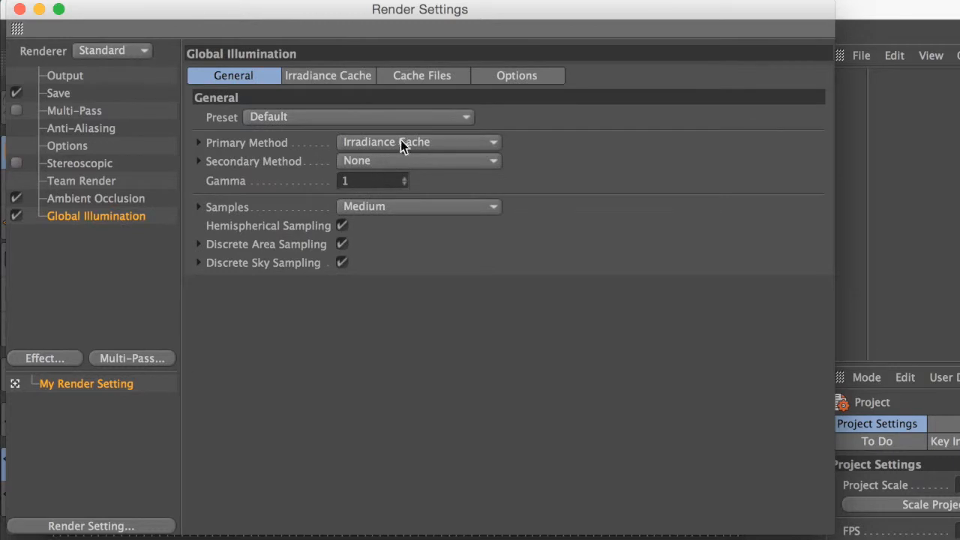
pyautogui.click(377, 206)
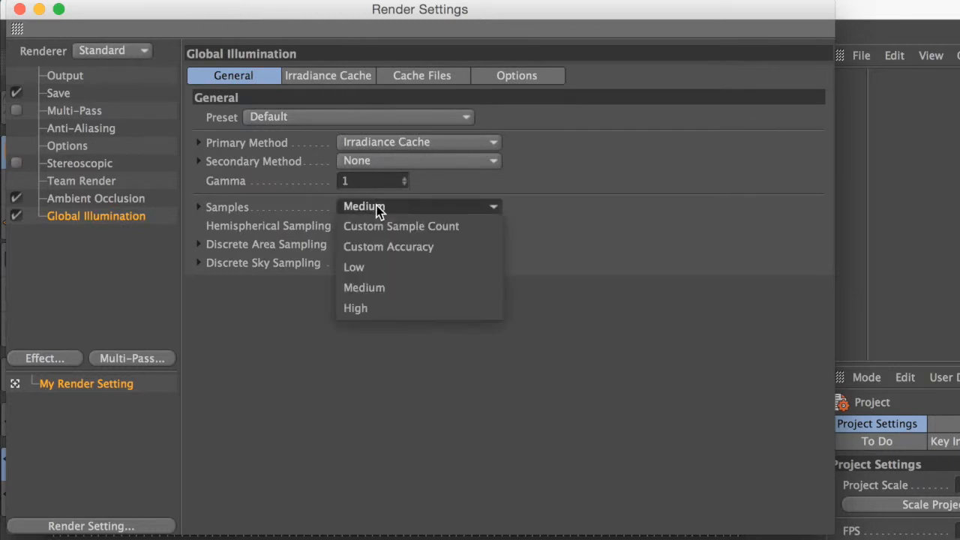
pyautogui.click(374, 267)
pyautogui.click(315, 76)
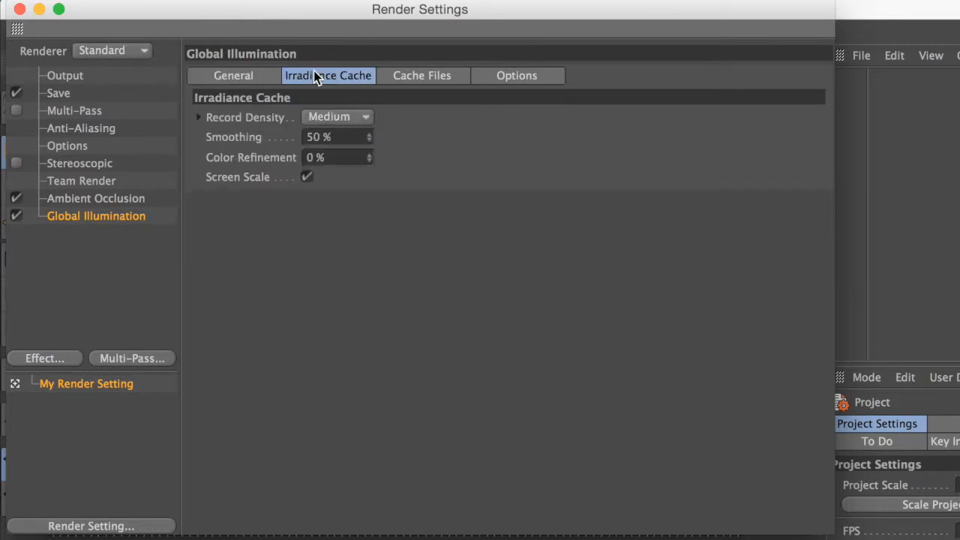
pyautogui.click(342, 119)
pyautogui.click(339, 176)
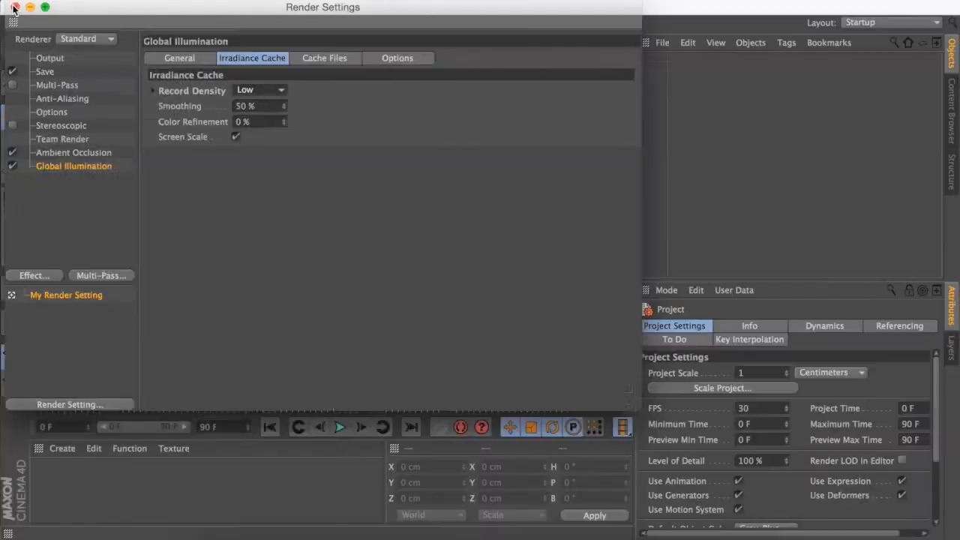
pyautogui.click(19, 9)
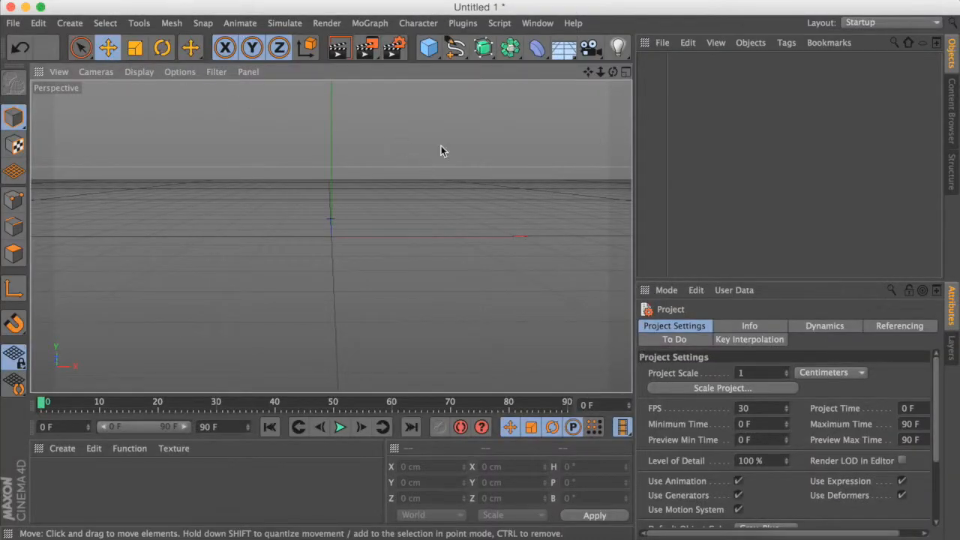
# Add a Floor object to the empty scene
pyautogui.moveTo(613, 71); pyautogui.dragTo(330, 236)
pyautogui.moveTo(600, 71); pyautogui.dragTo(331, 237)
pyautogui.keyDown('alt'); pyautogui.moveTo(418, 193); pyautogui.dragTo(418, 193, button='middle'); pyautogui.keyUp('alt')
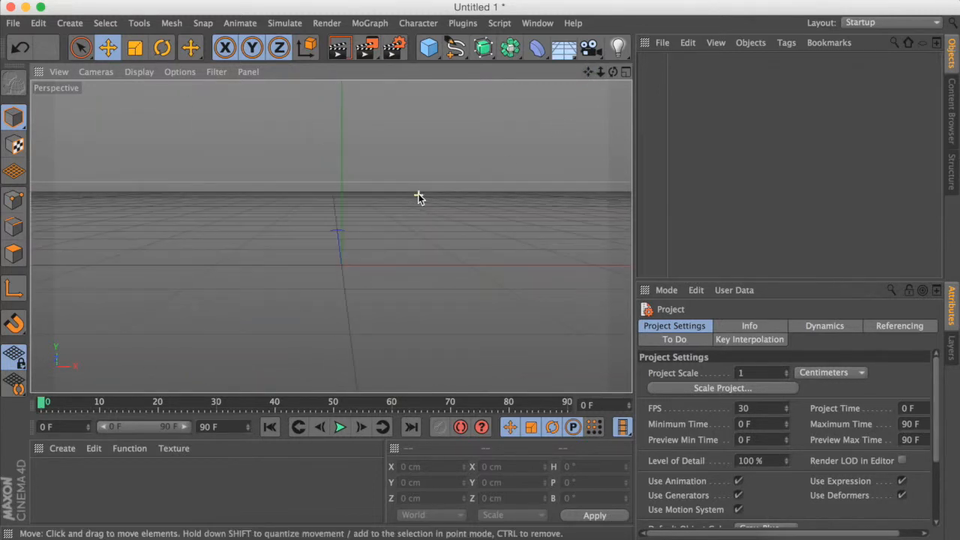
pyautogui.moveTo(588, 72); pyautogui.dragTo(330, 236)
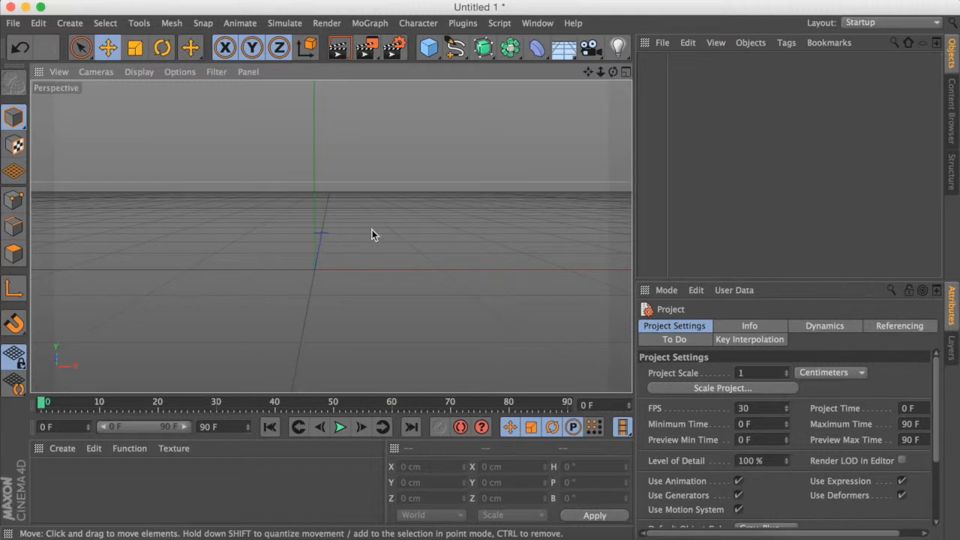
pyautogui.moveTo(613, 72); pyautogui.dragTo(331, 237)
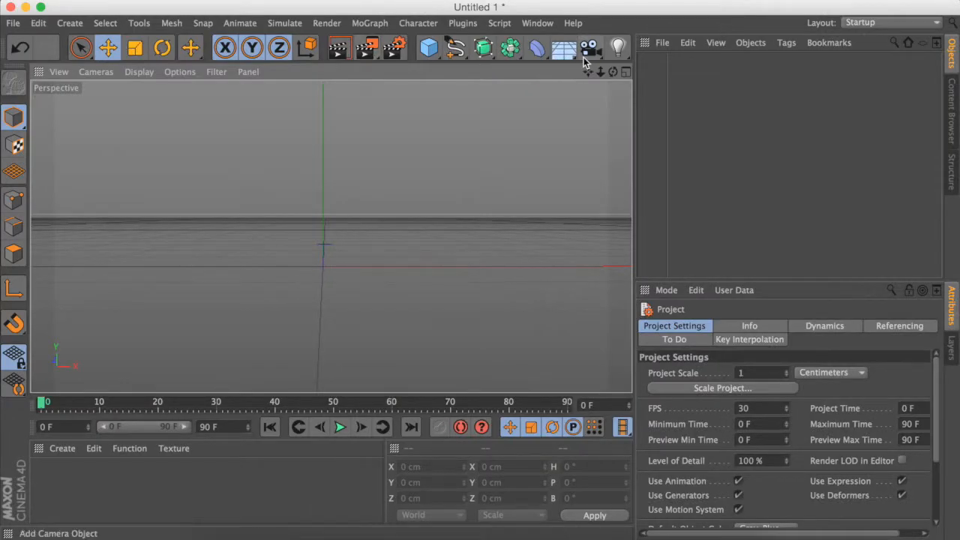
pyautogui.click(559, 52)
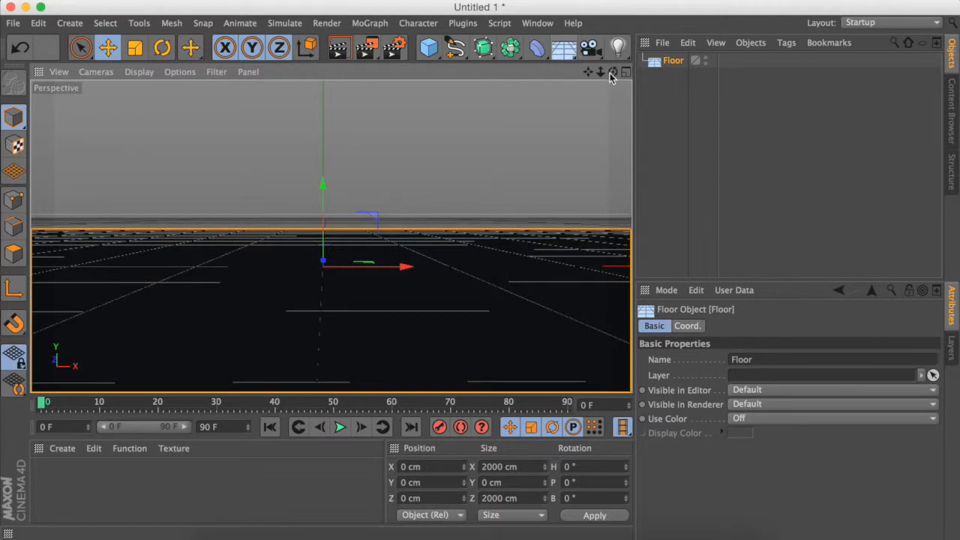
# Create a material with a pure white color of RGB 255, 255, 255 and apply it to the floor
pyautogui.moveTo(612, 72); pyautogui.dragTo(612, 112)
pyautogui.moveTo(600, 71); pyautogui.dragTo(626, 58)
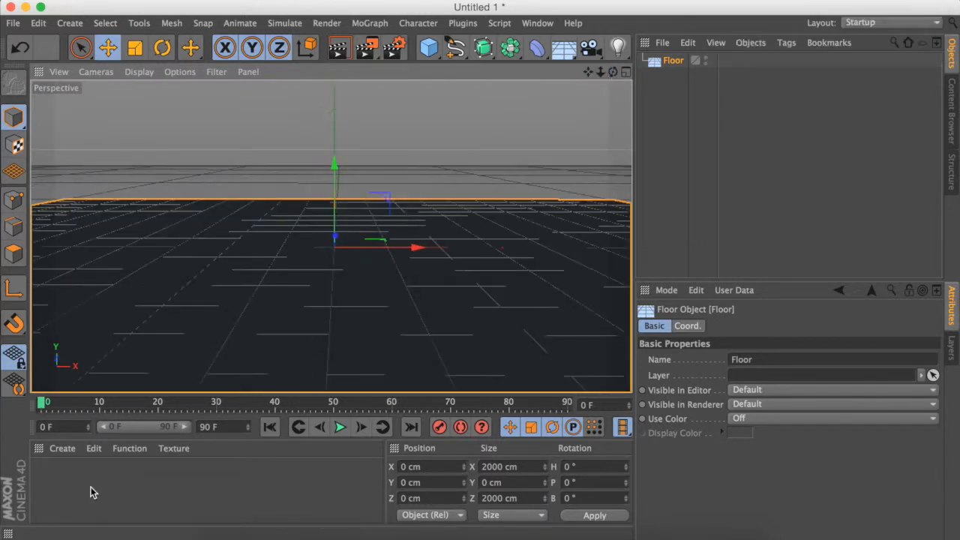
pyautogui.doubleClick(147, 498)
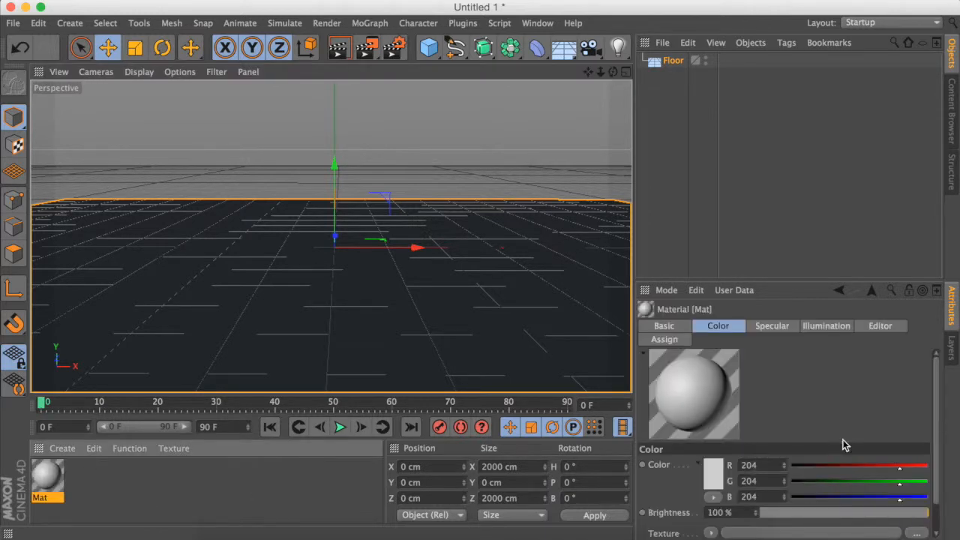
pyautogui.moveTo(911, 468); pyautogui.dragTo(957, 469)
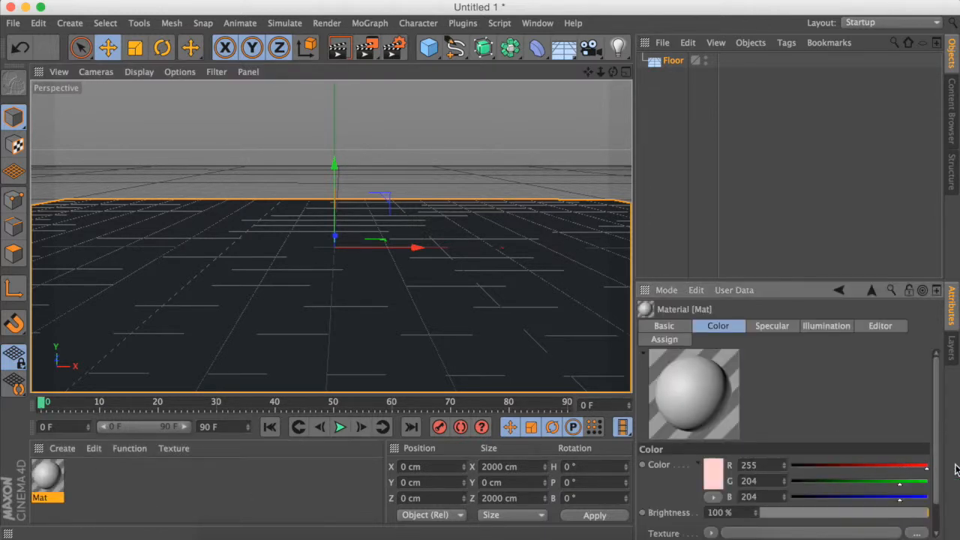
pyautogui.moveTo(899, 484); pyautogui.dragTo(952, 484)
pyautogui.moveTo(899, 499); pyautogui.dragTo(957, 501)
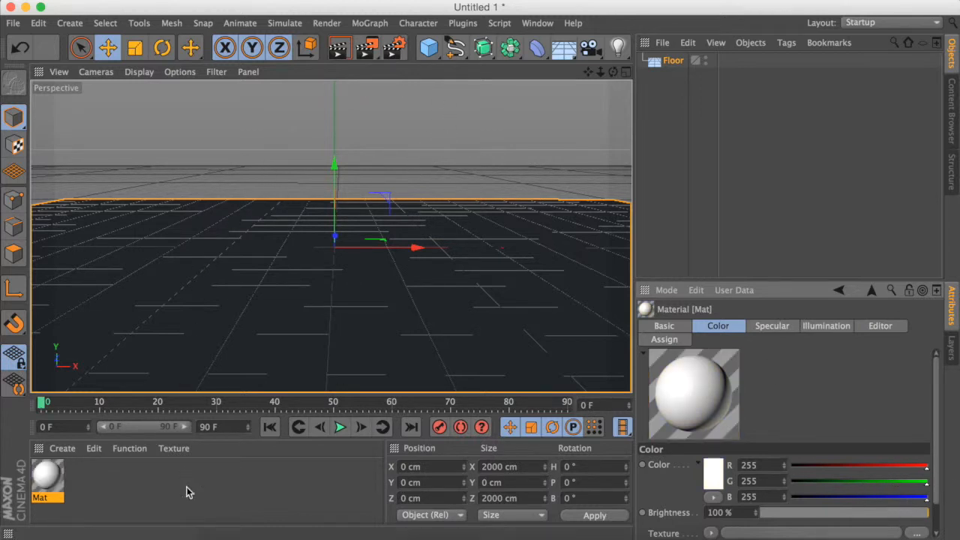
pyautogui.click(160, 506)
pyautogui.moveTo(53, 480); pyautogui.dragTo(351, 304)
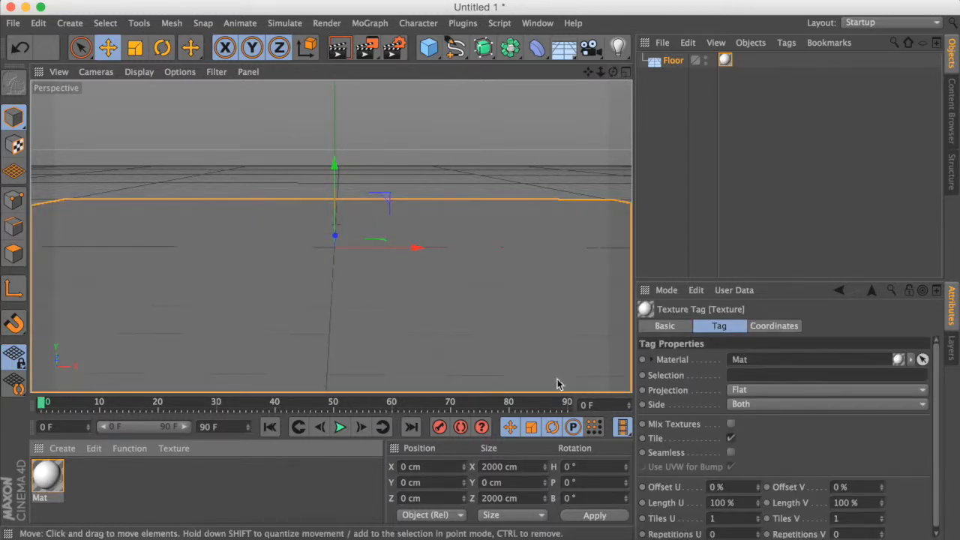
# Duplicate the floor and set the copy's pitch rotation to 90° so it stands upright as a wall
pyautogui.click(672, 63)
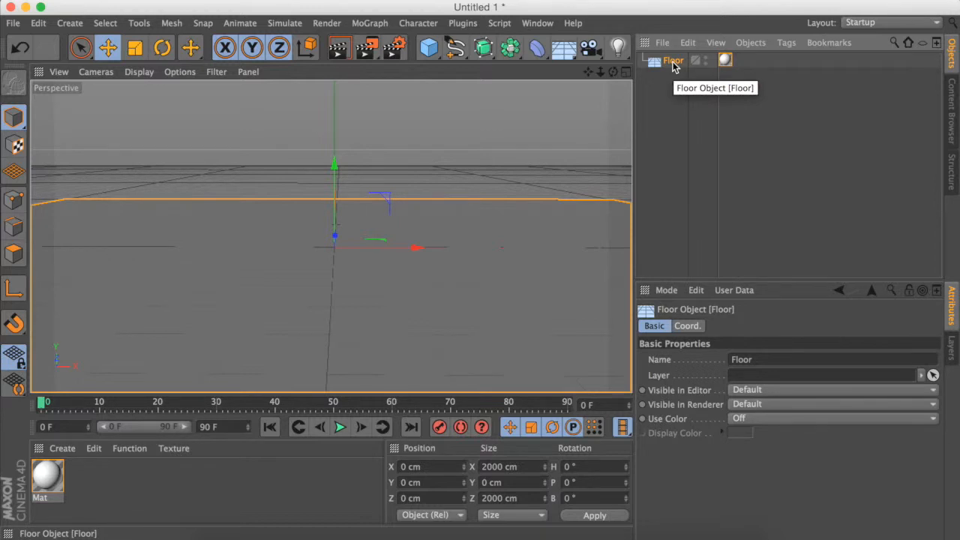
pyautogui.press('super+c')
pyautogui.press('super+v')
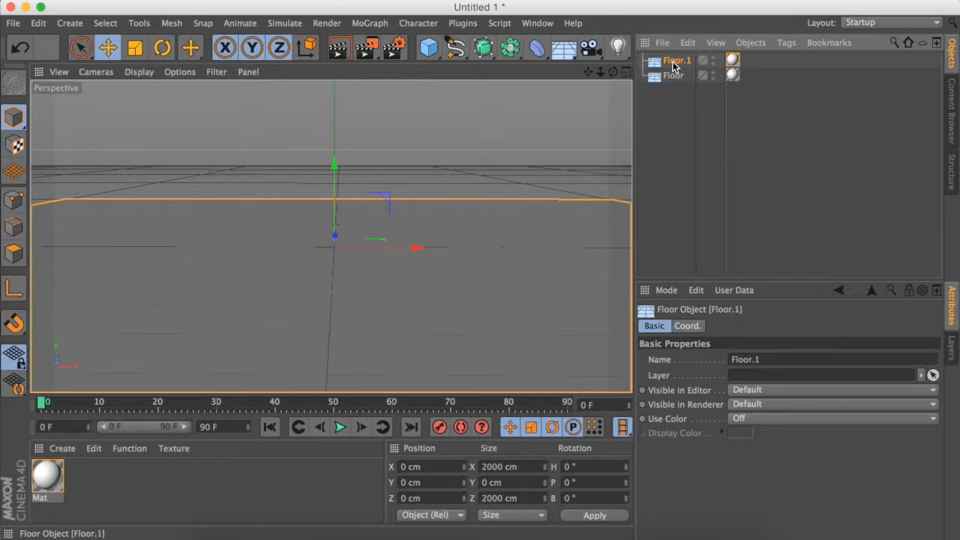
pyautogui.click(574, 482)
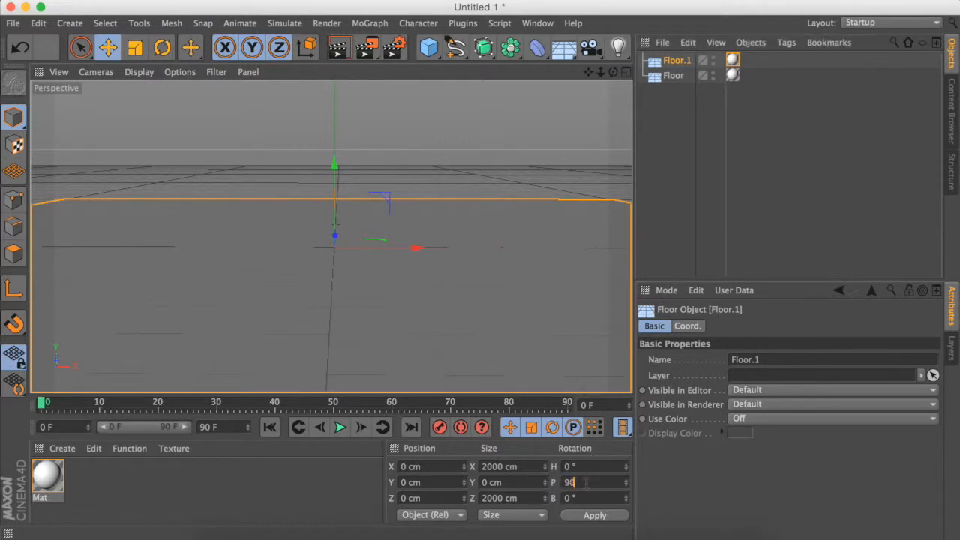
pyautogui.press('Return')
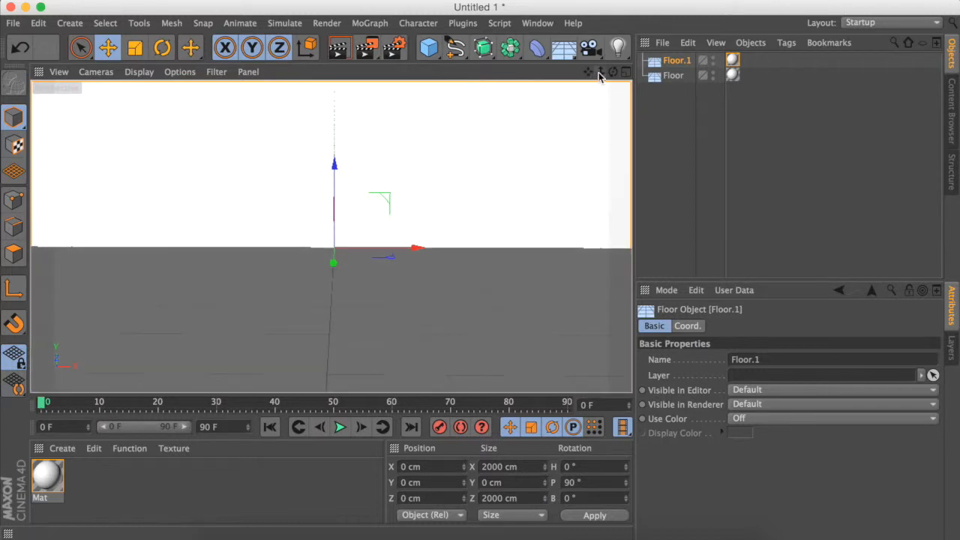
# Move the upright wall back along the Z axis to about 916 cm, at the far edge of the floor
pyautogui.moveTo(332, 260); pyautogui.dragTo(336, 217)
pyautogui.moveTo(599, 73); pyautogui.dragTo(610, 75)
pyautogui.moveTo(332, 173); pyautogui.dragTo(333, 212)
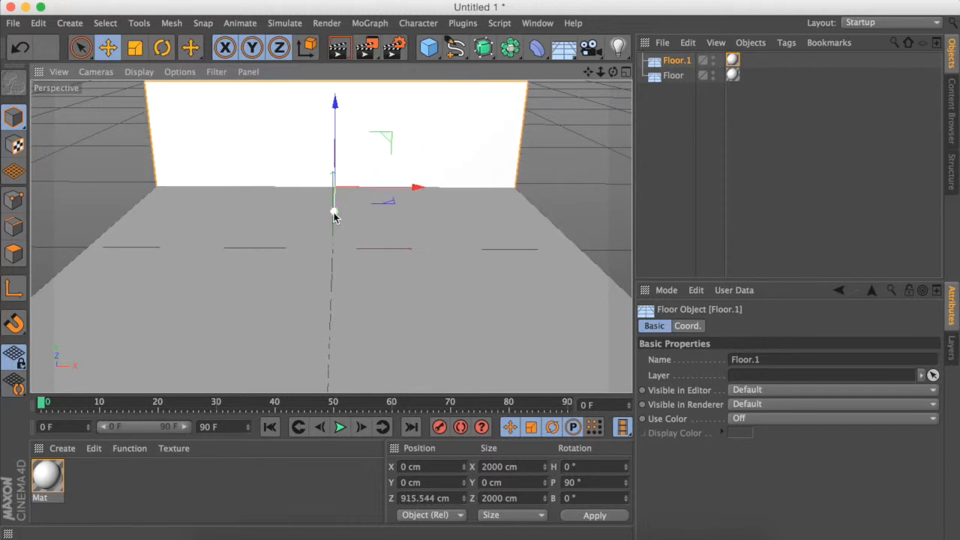
# Duplicate the back wall, set the copy's bank rotation to 90°, and place it as a side wall at about X 995 cm, Z -118 cm
pyautogui.click(670, 60)
pyautogui.press('super+c')
pyautogui.press('super+v')
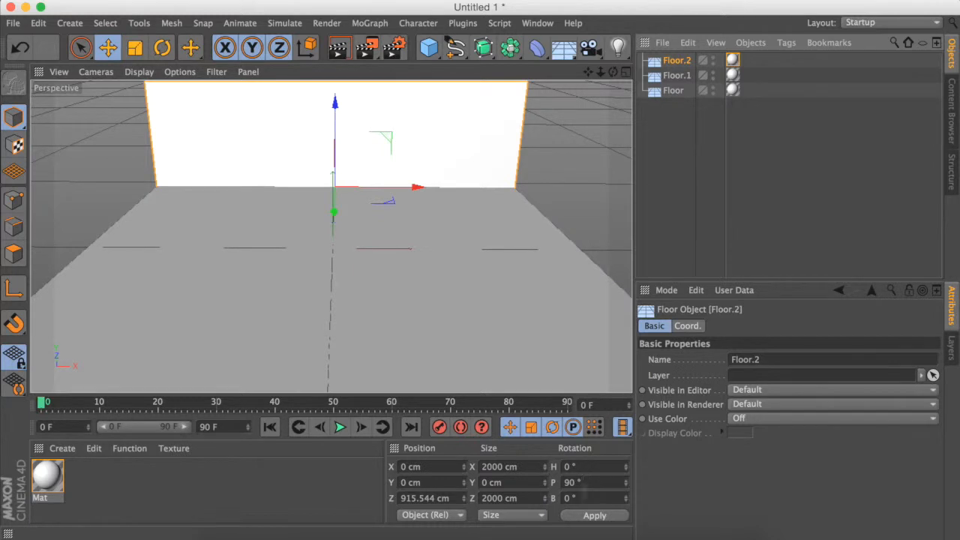
pyautogui.click(582, 500)
pyautogui.press('BackSpace')
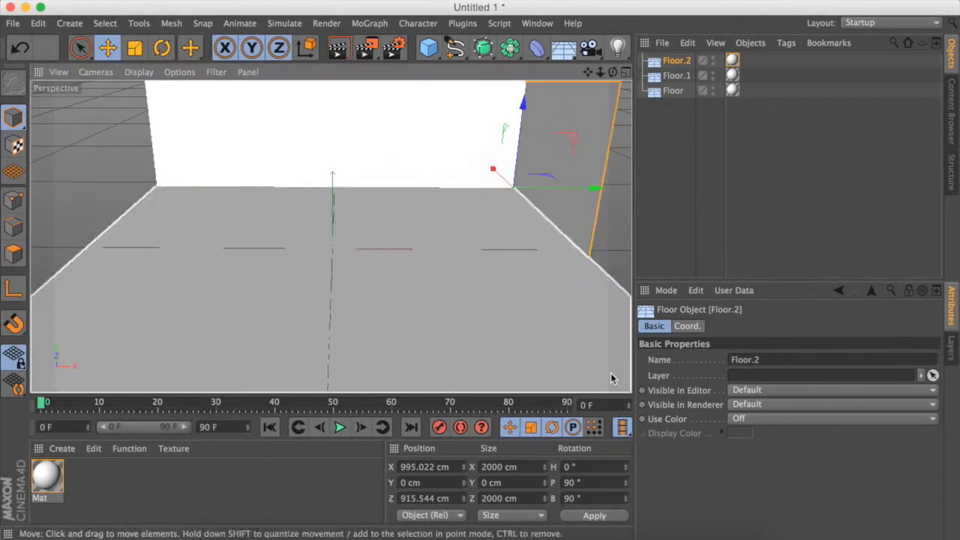
pyautogui.moveTo(492, 168); pyautogui.dragTo(555, 245)
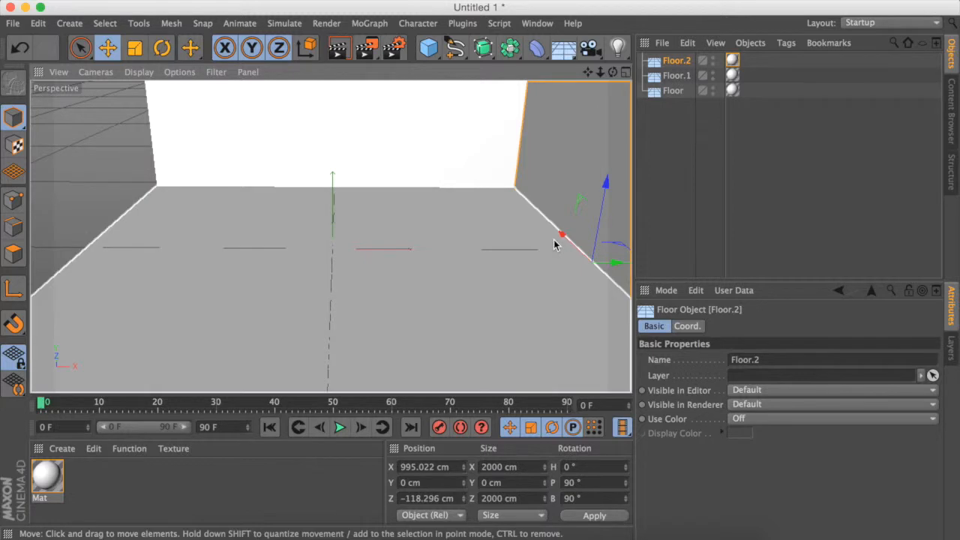
# Duplicate the side wall and move the copy to the opposite edge of the floor at about X -976 cm
pyautogui.click(690, 57)
pyautogui.press('super+c')
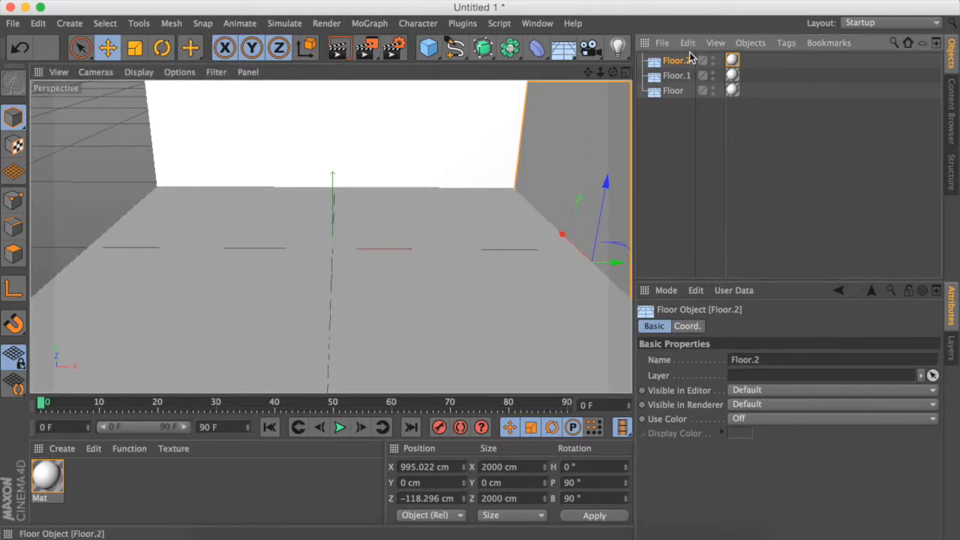
pyautogui.press('super+v')
pyautogui.moveTo(614, 262); pyautogui.dragTo(103, 271)
# Add an Infinite Light and position it at about X -343 cm, Y 209 cm
pyautogui.moveTo(613, 72); pyautogui.dragTo(588, 117)
pyautogui.click(617, 49)
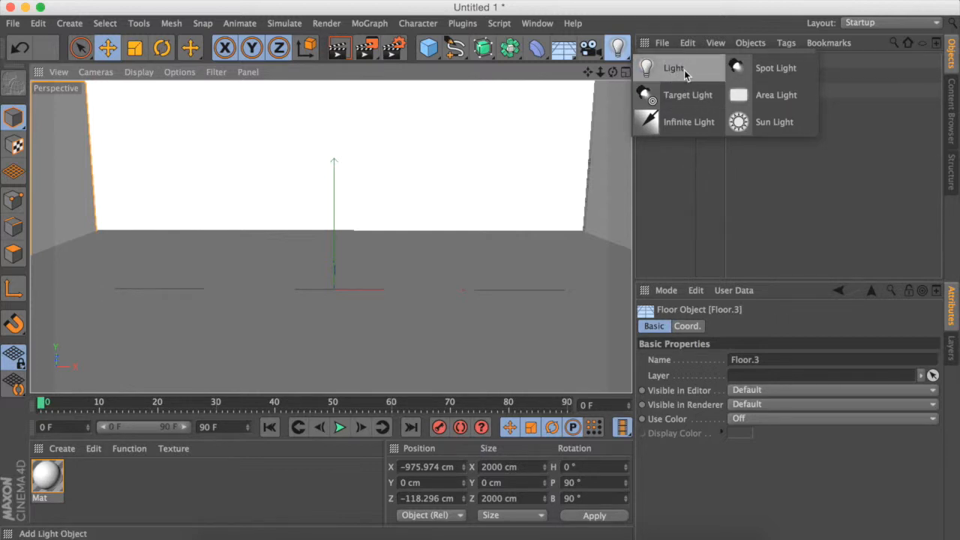
pyautogui.click(694, 124)
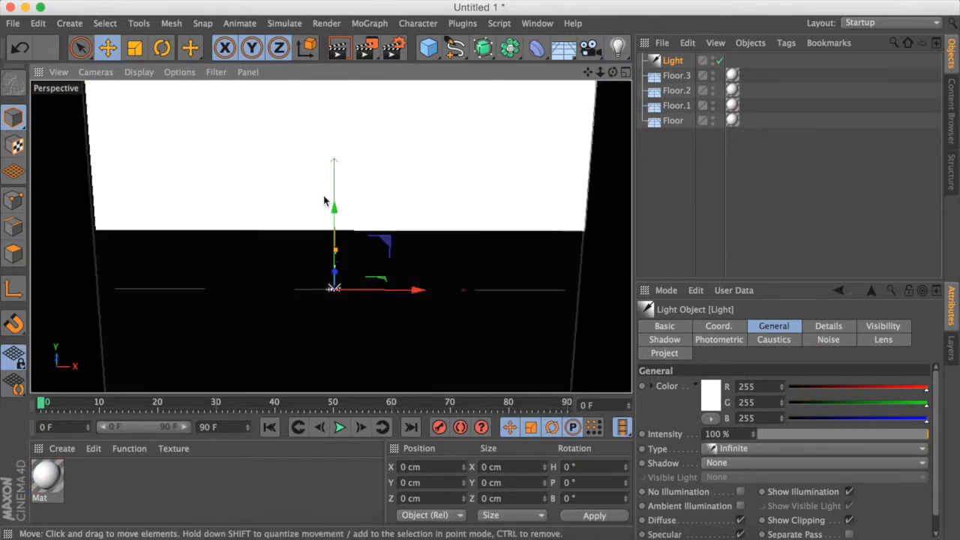
pyautogui.moveTo(333, 211); pyautogui.dragTo(338, 195)
pyautogui.moveTo(366, 92); pyautogui.dragTo(369, 131)
pyautogui.moveTo(395, 201); pyautogui.dragTo(254, 200)
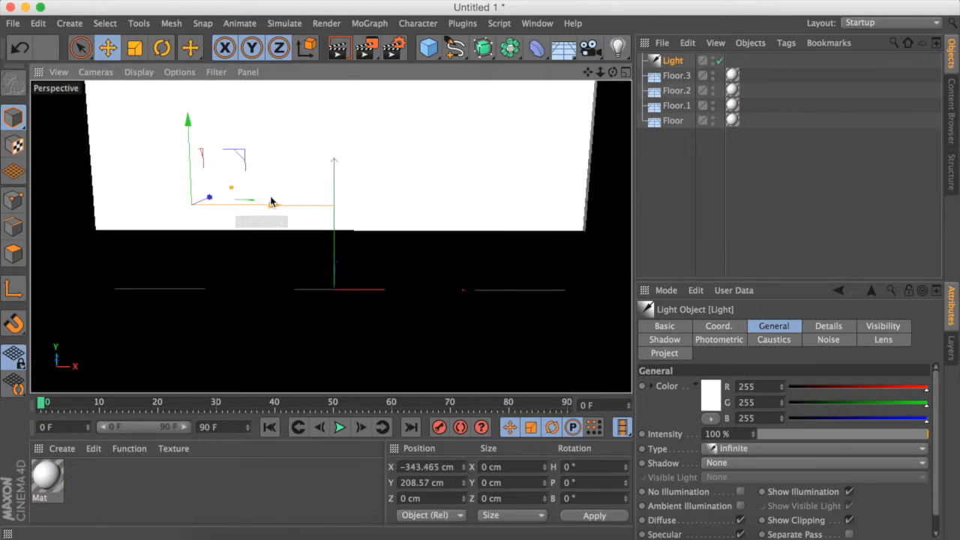
# Rotate the light to a pitch of about -31° and preview the lit backdrop with a viewport render
pyautogui.click(161, 49)
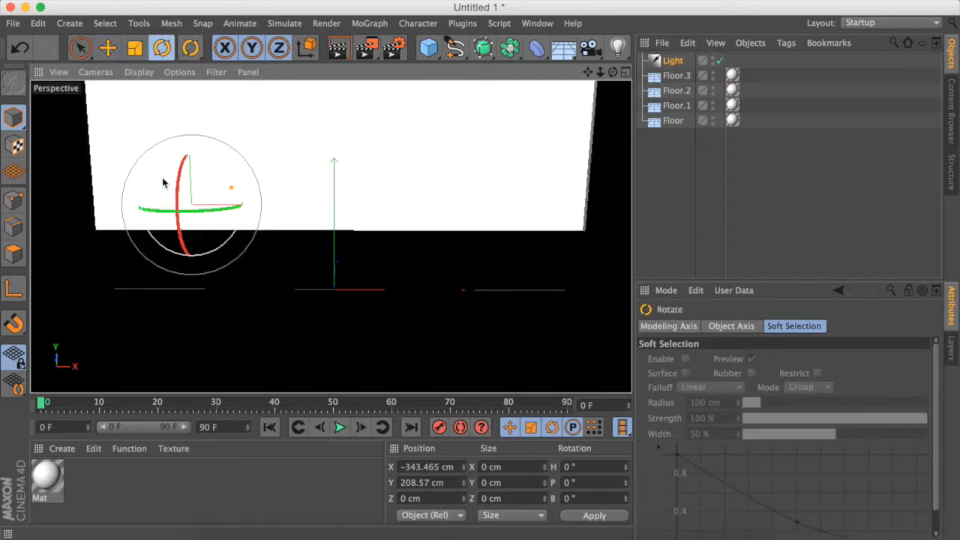
pyautogui.moveTo(183, 180)
pyautogui.mouseDown()
pyautogui.moveTo(185, 169)
pyautogui.moveTo(184, 189)
pyautogui.mouseUp()
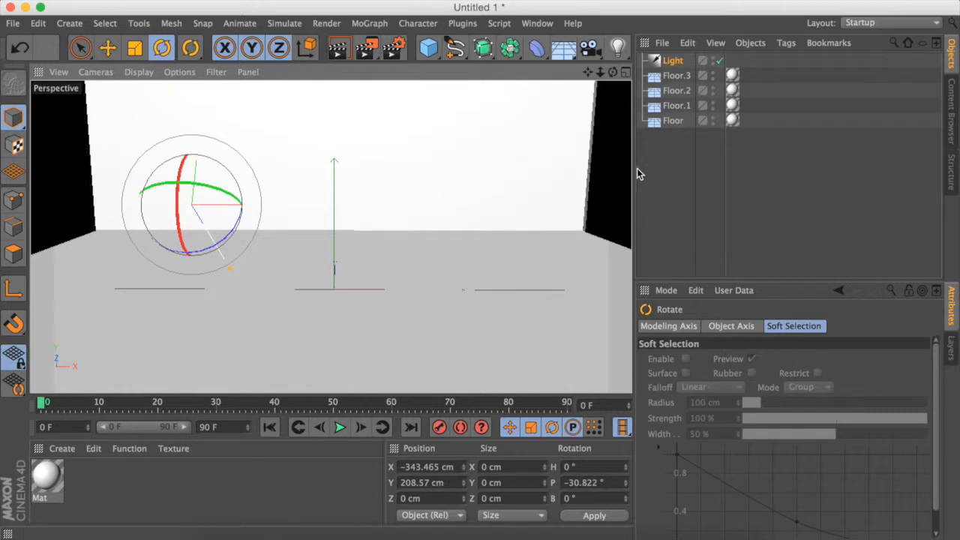
pyautogui.click(684, 185)
pyautogui.click(343, 47)
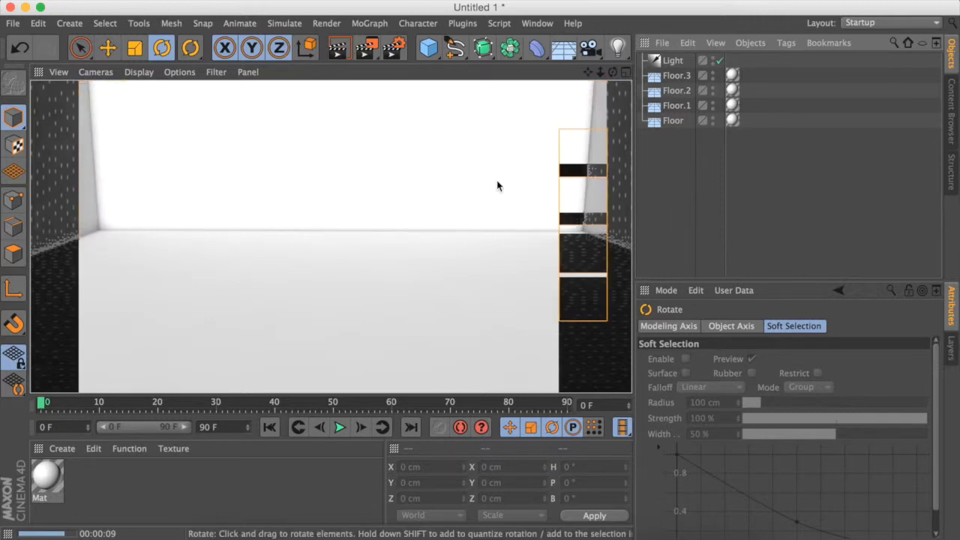
pyautogui.click(677, 195)
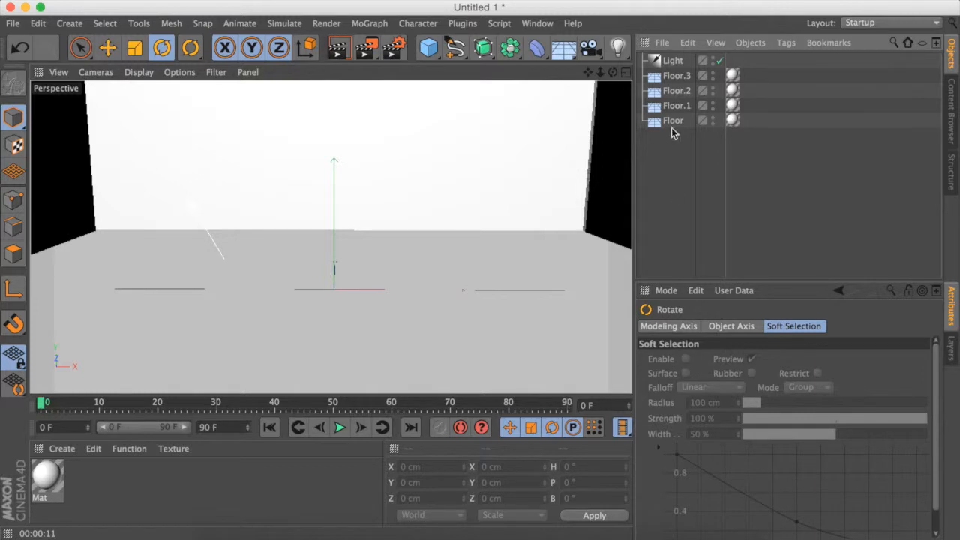
# Set the light's shadow to Raytraced (Hard) with a density of 80%
pyautogui.click(672, 61)
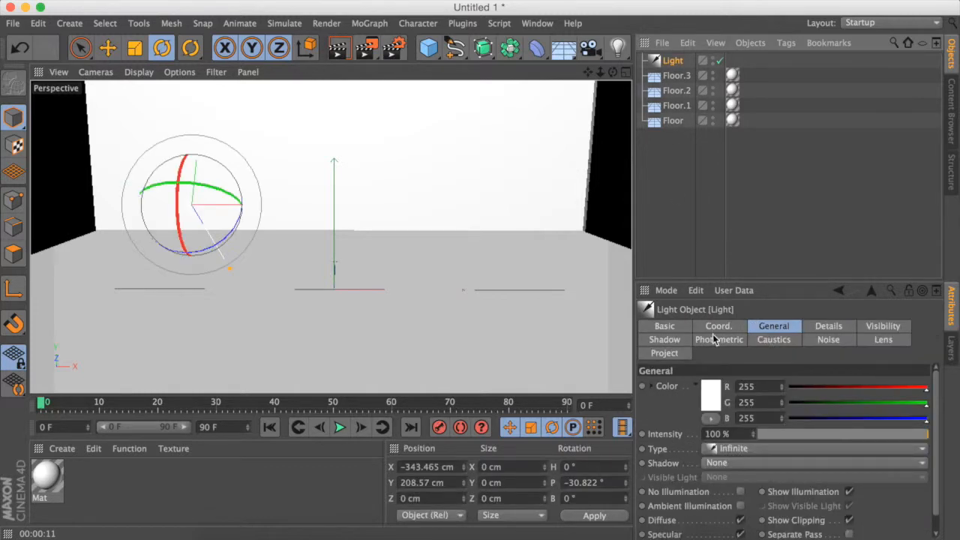
pyautogui.click(664, 340)
pyautogui.click(718, 386)
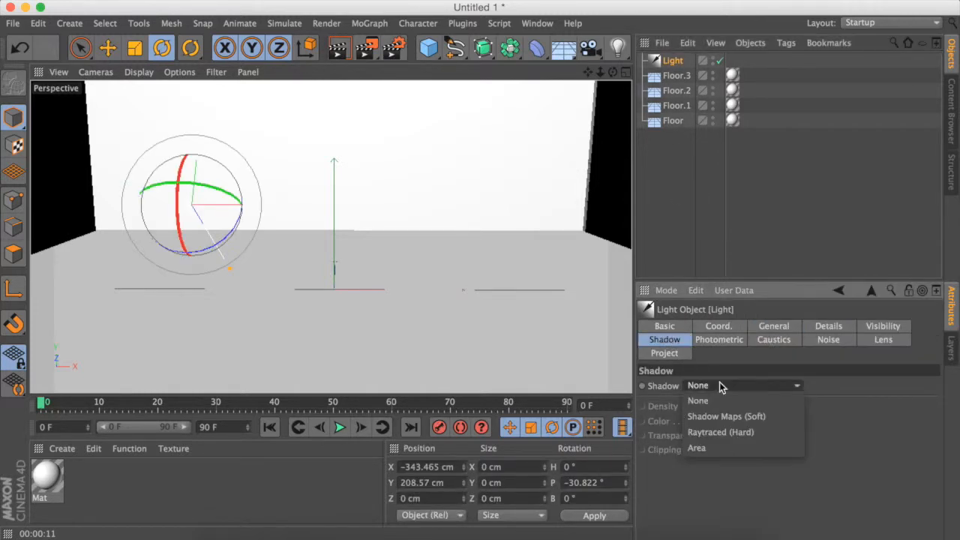
pyautogui.click(727, 431)
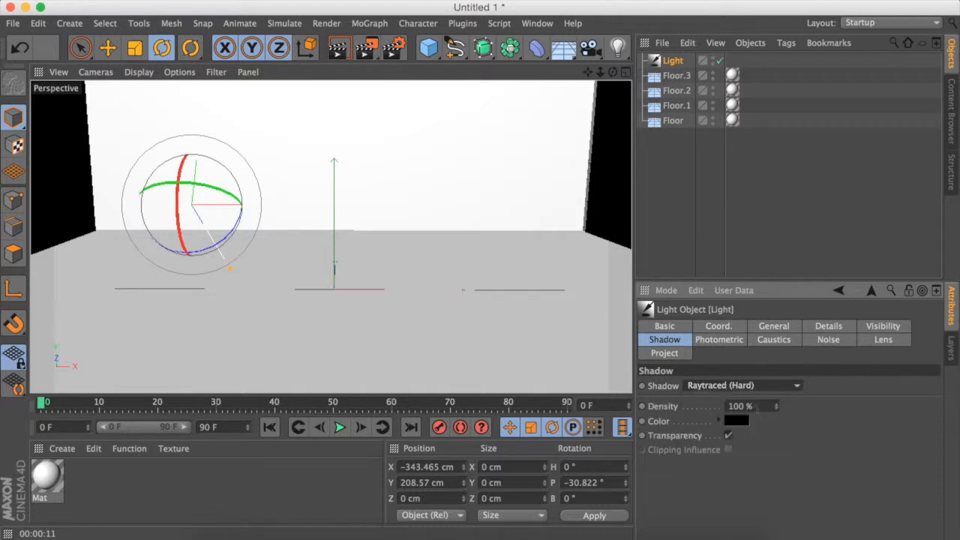
pyautogui.click(755, 406)
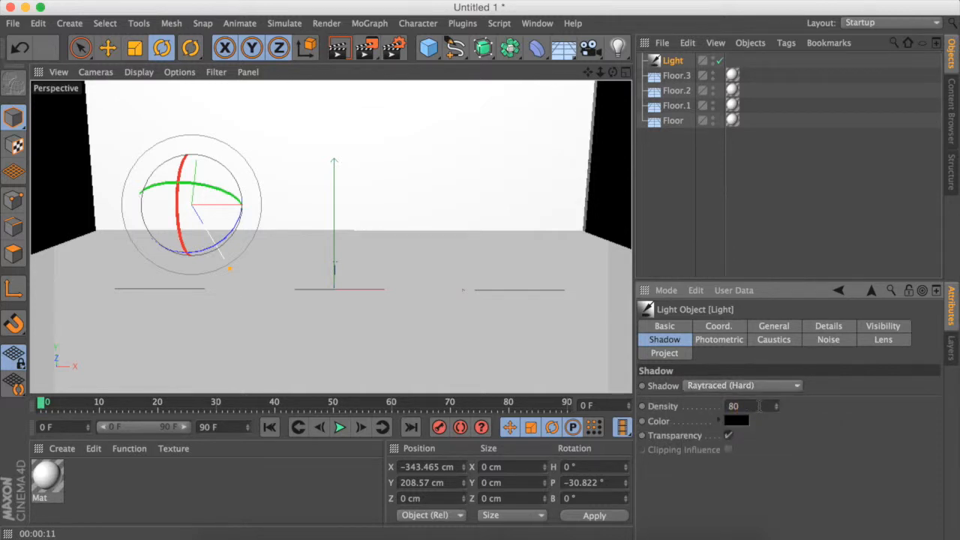
pyautogui.click(707, 164)
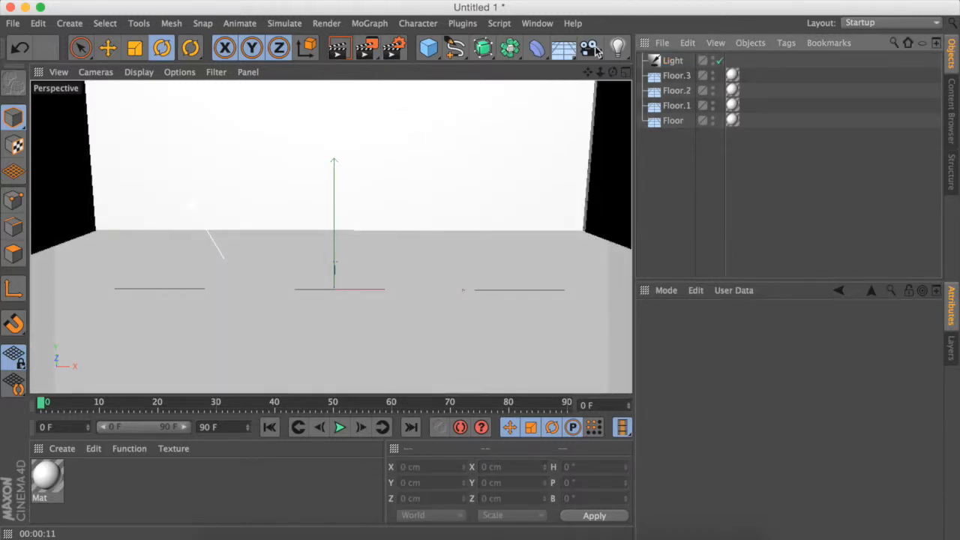
# Browse the preset library and look through the Minecraft Steve rig folder
pyautogui.moveTo(613, 71)
pyautogui.mouseDown()
pyautogui.moveTo(593, 90)
pyautogui.moveTo(614, 73)
pyautogui.moveTo(600, 73)
pyautogui.mouseUp()
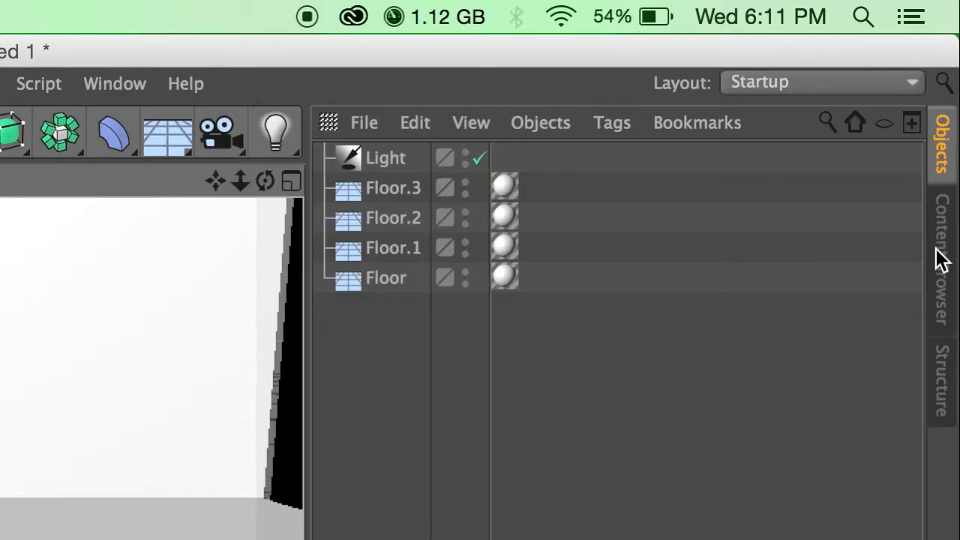
pyautogui.click(942, 258)
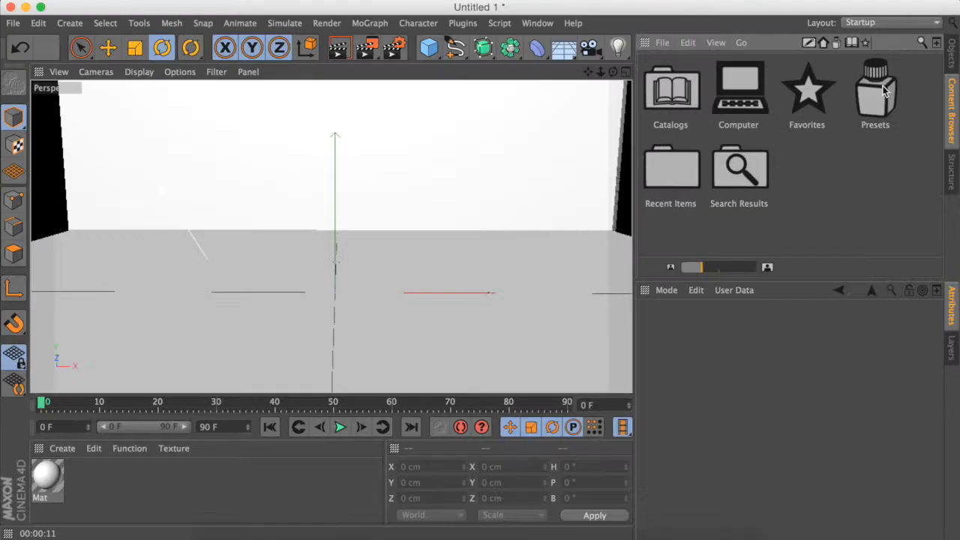
pyautogui.doubleClick(802, 211)
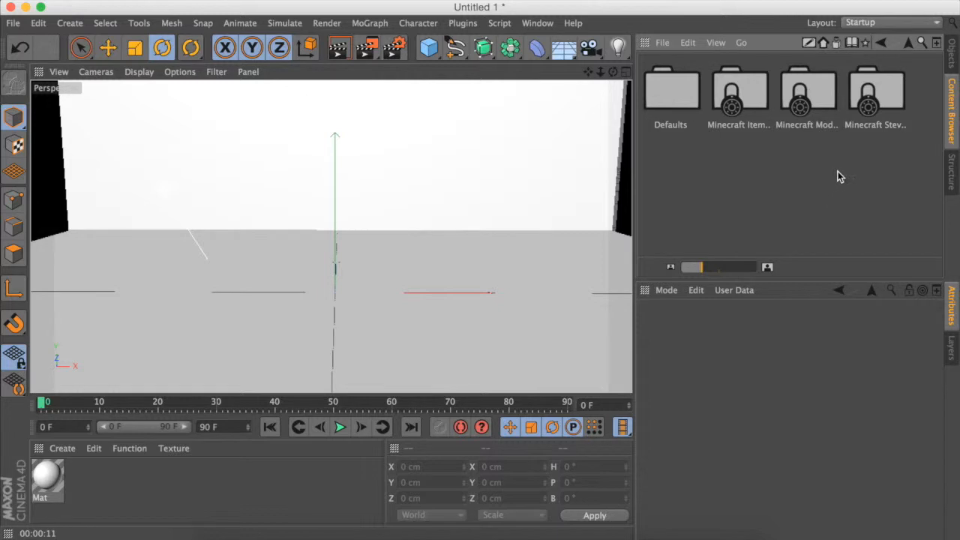
pyautogui.doubleClick(869, 101)
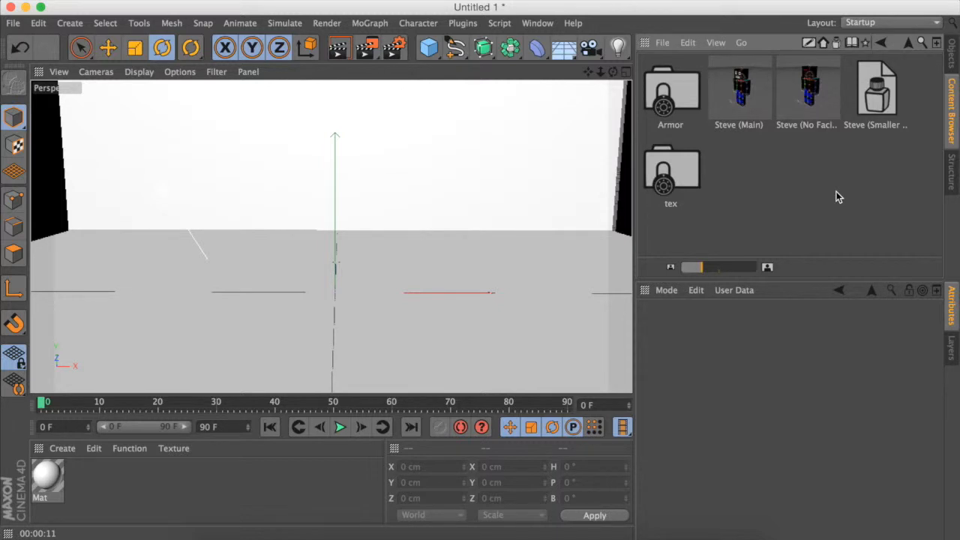
pyautogui.click(880, 42)
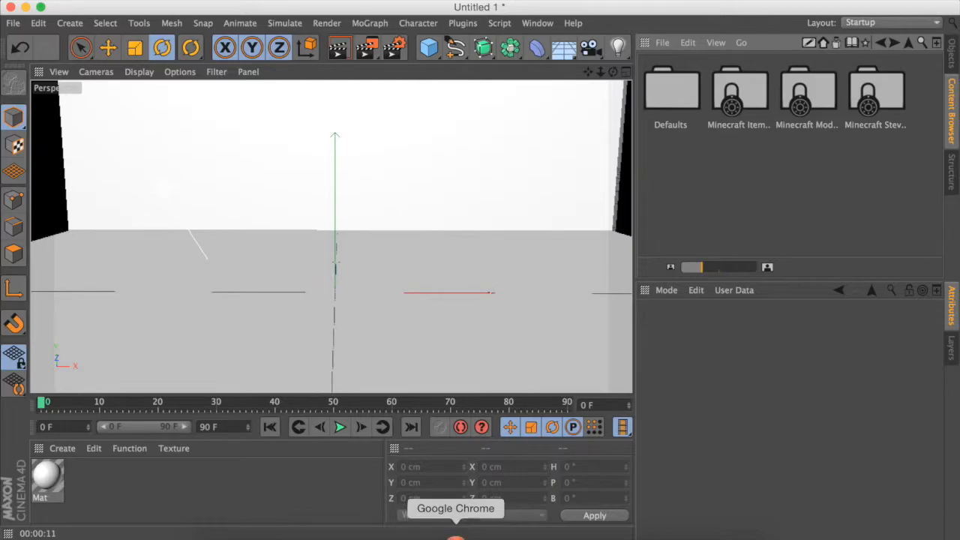
# Switch to Google Chrome and examine the Minecraft Forum page for the Cinema 4D model pack, its downloads and installation instructions
pyautogui.click(455, 535)
pyautogui.scroll(-5, 692, 368)
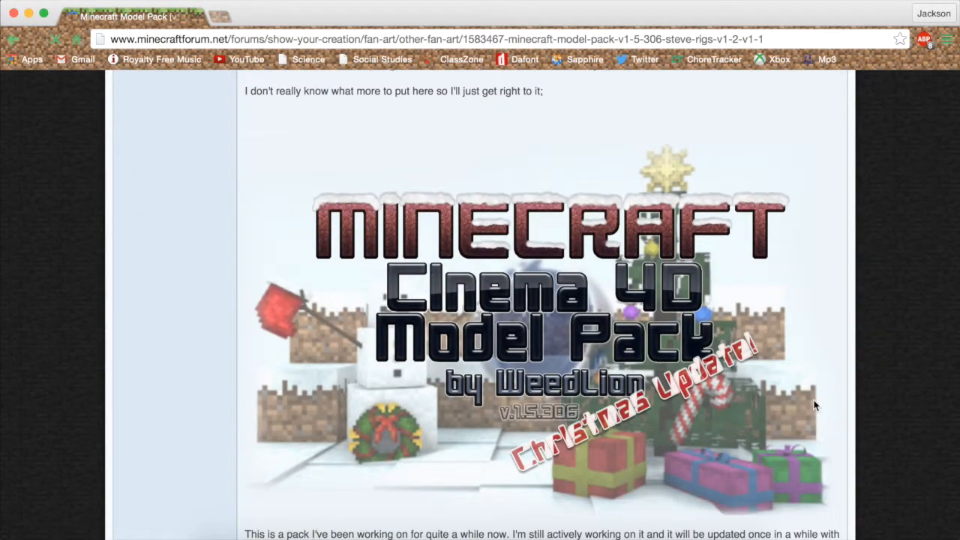
pyautogui.scroll(-5, 750, 262)
pyautogui.scroll(-3, 666, 297)
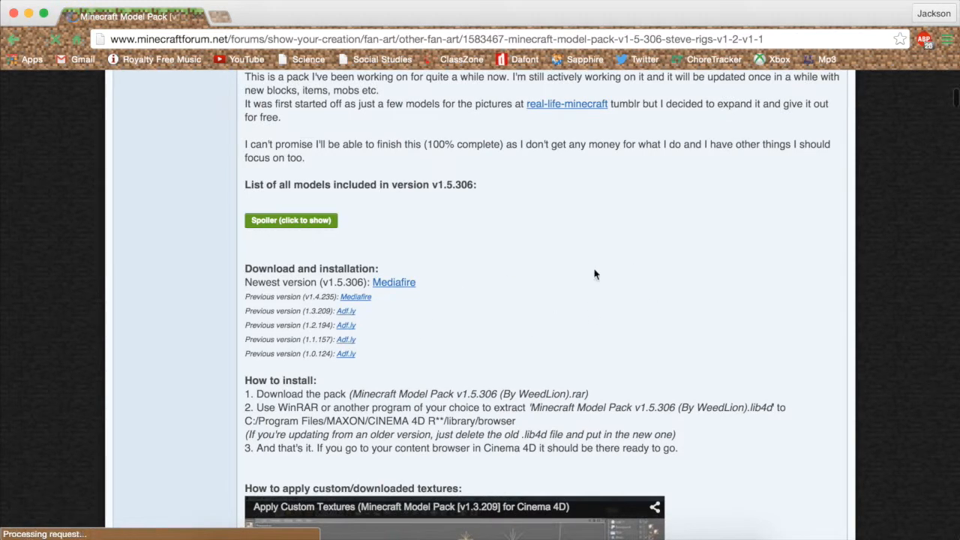
pyautogui.scroll(-1, 810, 296)
pyautogui.scroll(-15, 810, 296)
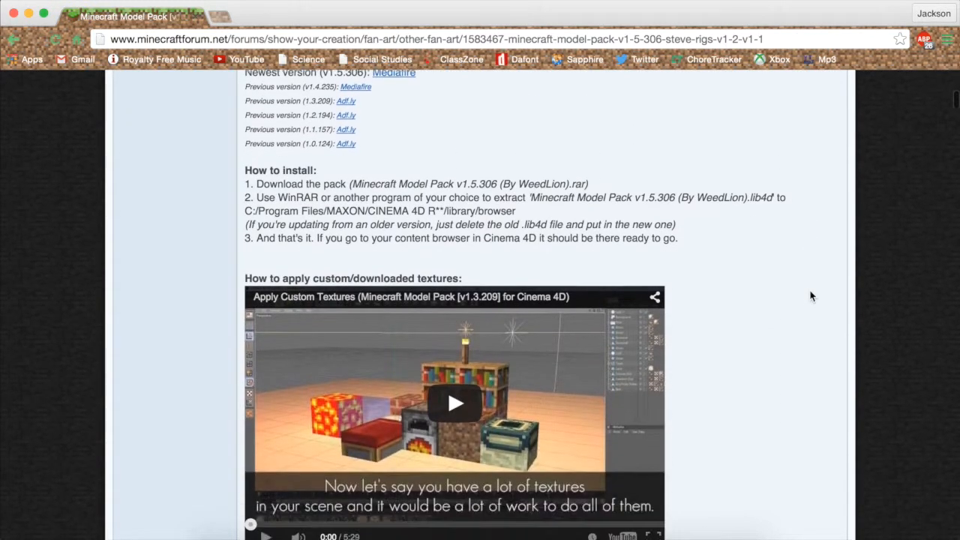
pyautogui.scroll(20, 809, 296)
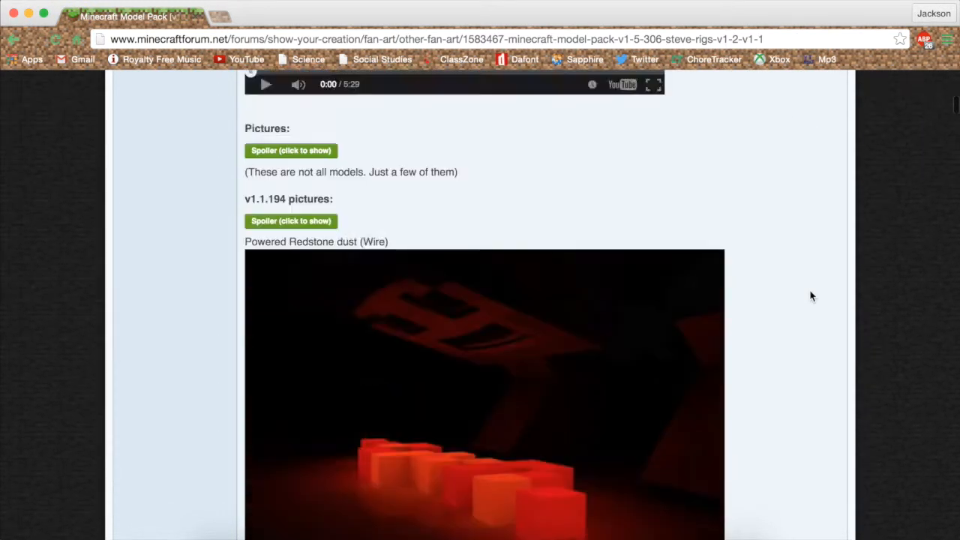
pyautogui.scroll(5, 810, 296)
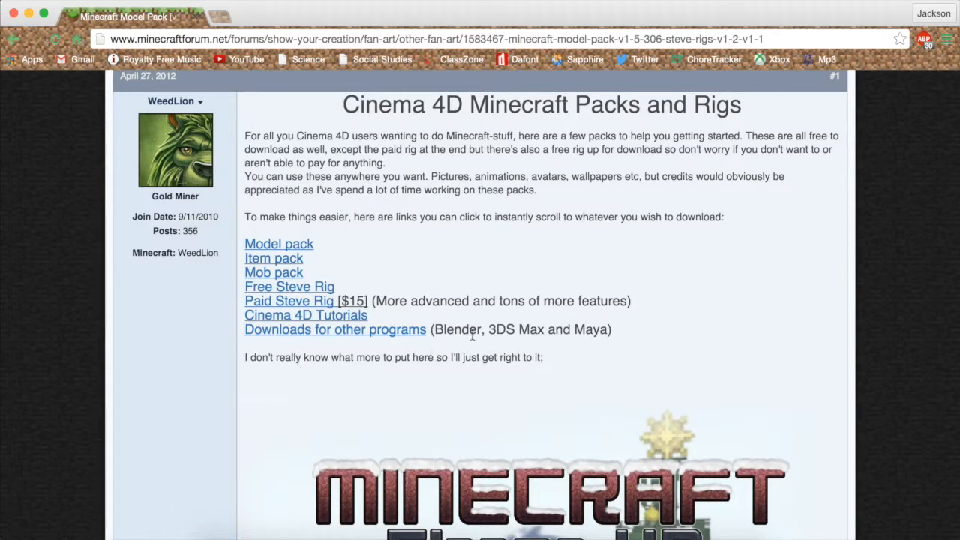
pyautogui.scroll(3, 506, 215)
pyautogui.scroll(-3, 450, 225)
pyautogui.click(258, 245)
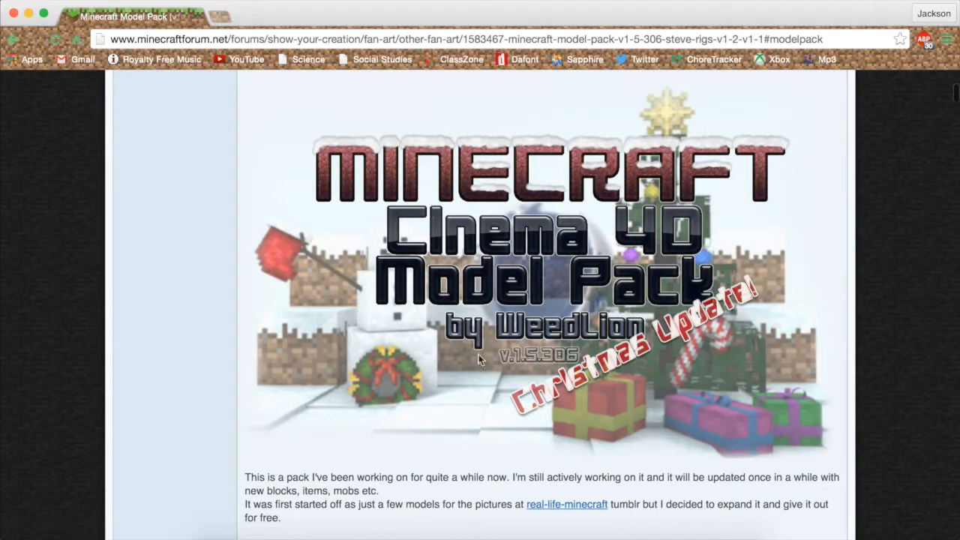
pyautogui.scroll(-3, 480, 330)
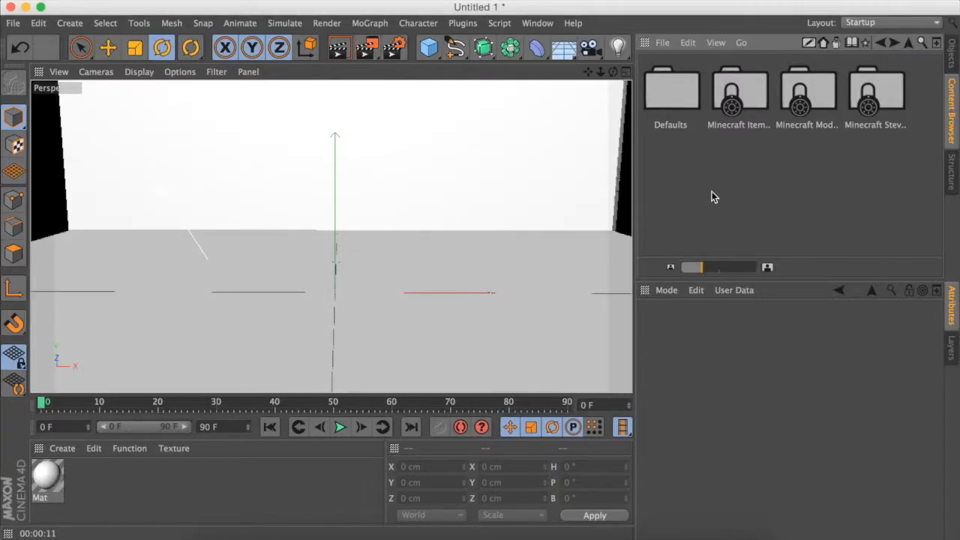
# Load the Steve (No Facial Expressions) rig from the Minecraft Steve presets and turn its heading to about -0.8°
pyautogui.moveTo(588, 72); pyautogui.dragTo(611, 71)
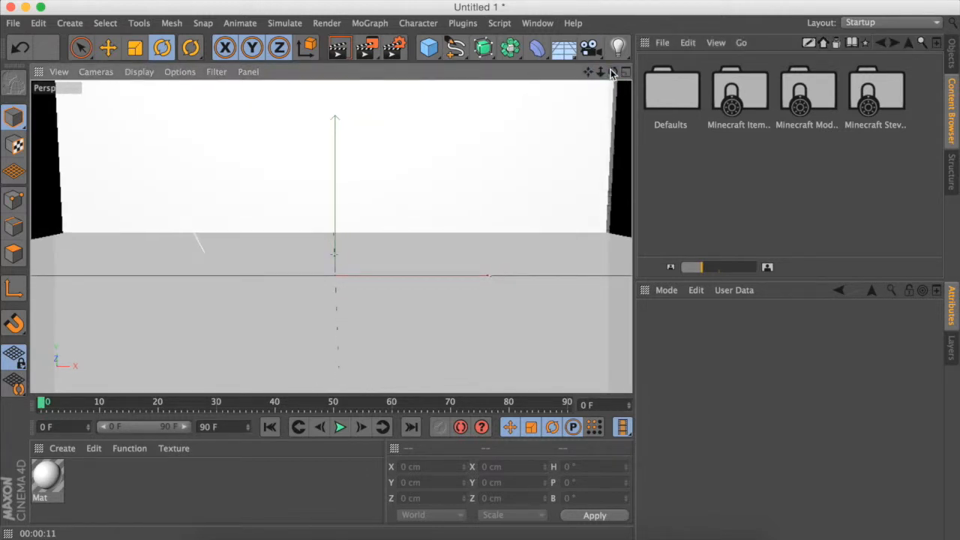
pyautogui.doubleClick(876, 93)
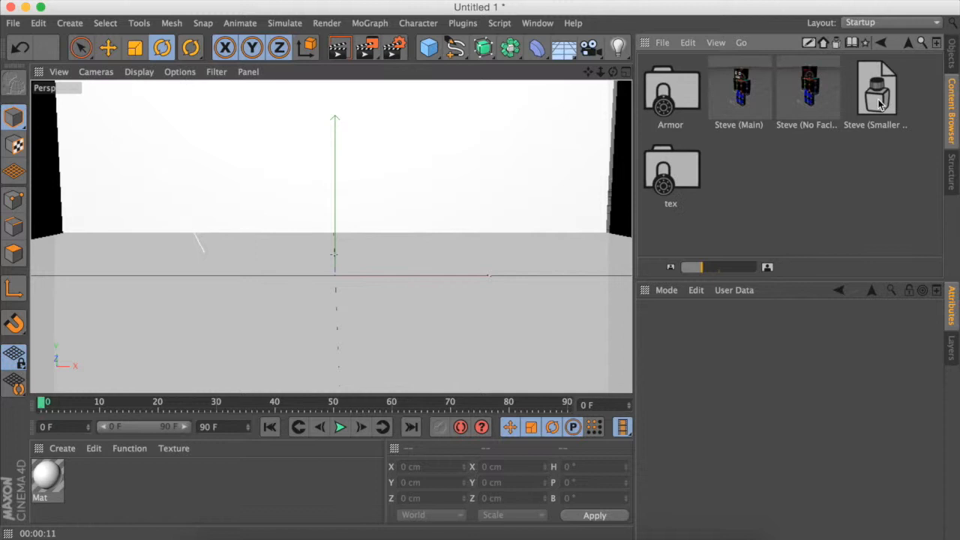
pyautogui.doubleClick(810, 90)
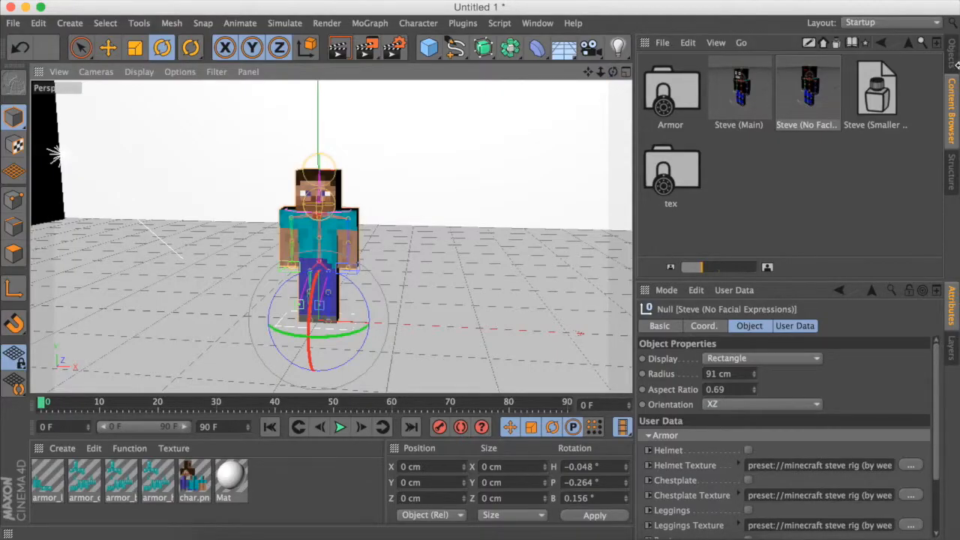
pyautogui.click(951, 57)
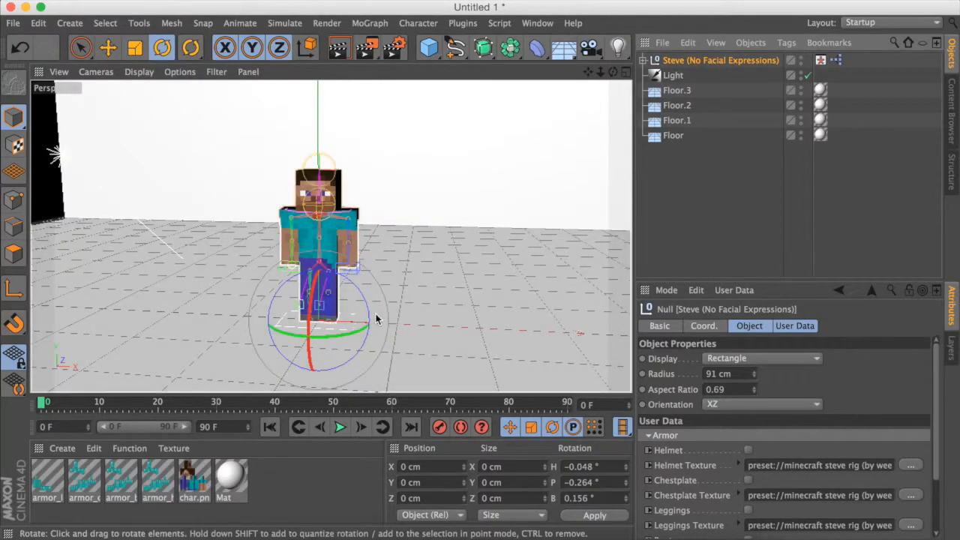
pyautogui.moveTo(347, 339)
pyautogui.mouseDown()
pyautogui.moveTo(460, 270)
pyautogui.moveTo(206, 306)
pyautogui.moveTo(257, 353)
pyautogui.moveTo(327, 382)
pyautogui.moveTo(305, 373)
pyautogui.moveTo(353, 355)
pyautogui.moveTo(345, 338)
pyautogui.mouseUp()
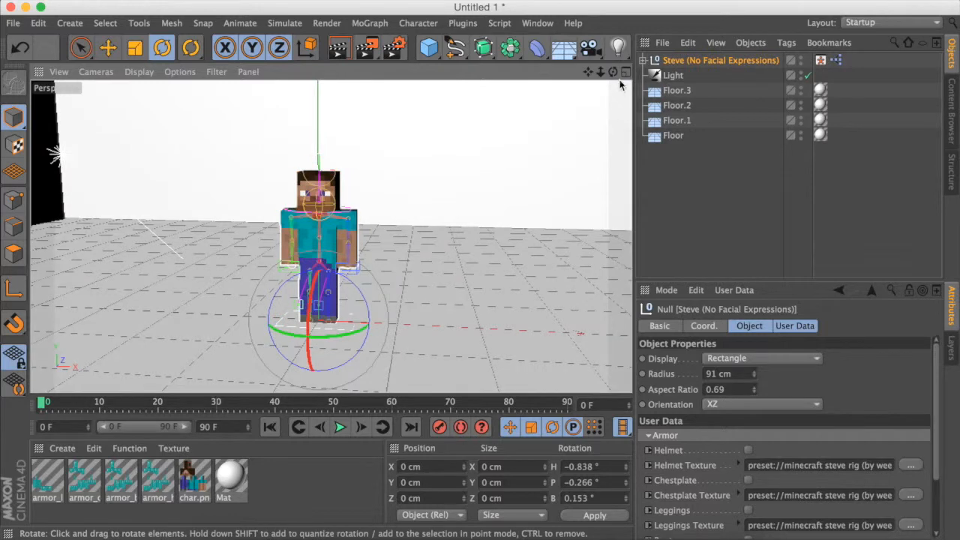
# Move the IK Chains (Arms) group out of Bones to sit directly under the Steve rig, between IK Chains (Feet) and Bones, and collapse Bones
pyautogui.moveTo(613, 72); pyautogui.dragTo(574, 101)
pyautogui.click(642, 60)
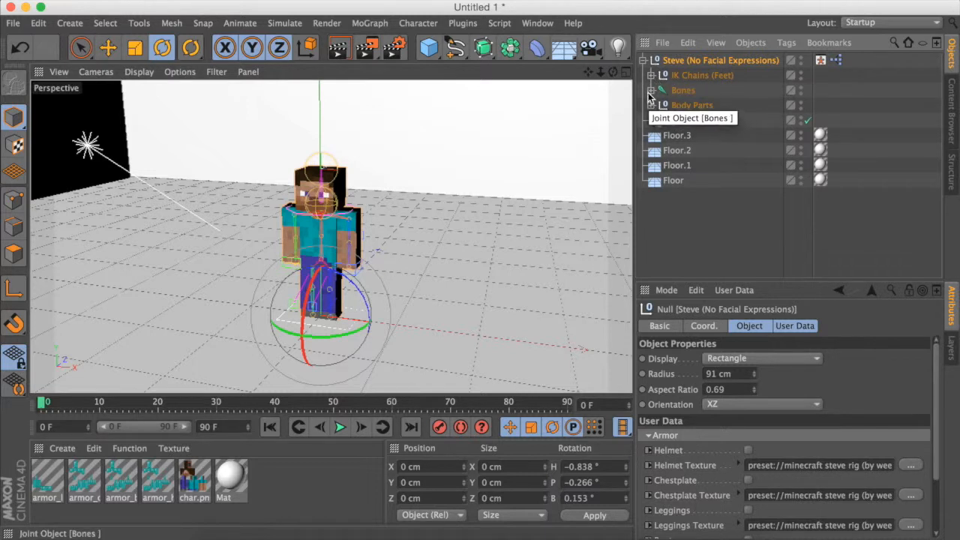
pyautogui.click(651, 90)
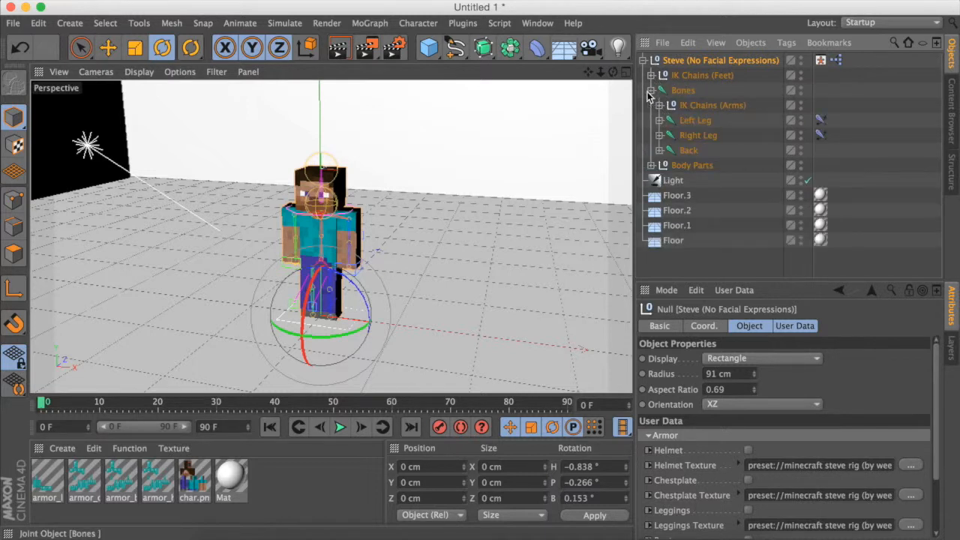
pyautogui.click(716, 109)
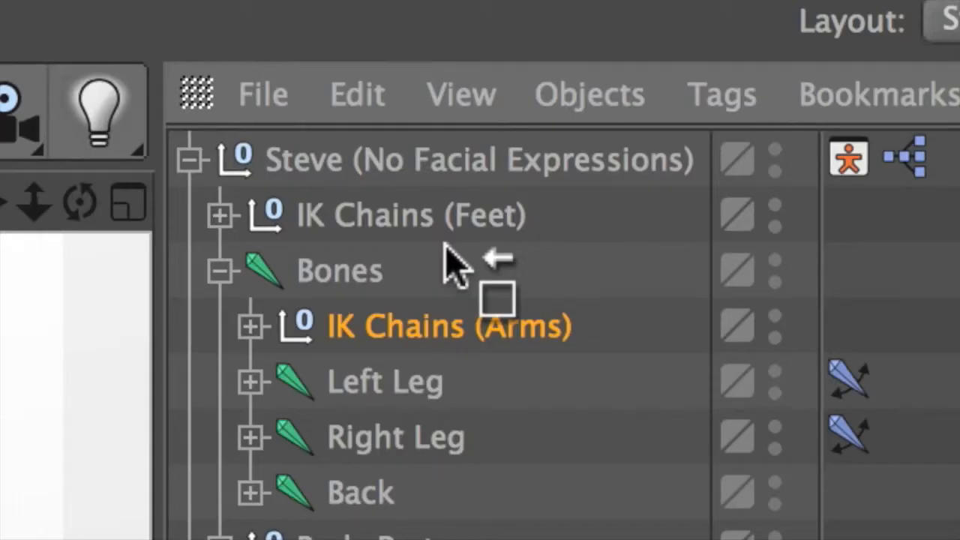
pyautogui.moveTo(444, 246); pyautogui.dragTo(446, 257)
pyautogui.click(219, 327)
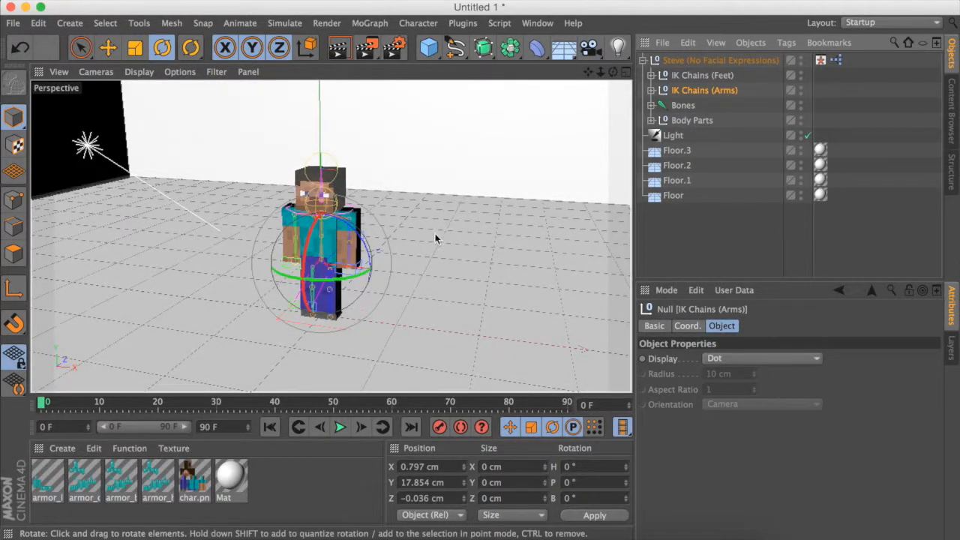
# Render the perspective view to preview Steve and his shadow from the front, and clear the object selection
pyautogui.moveTo(612, 71)
pyautogui.mouseDown()
pyautogui.moveTo(659, 45)
pyautogui.moveTo(613, 72)
pyautogui.moveTo(612, 84)
pyautogui.moveTo(613, 76)
pyautogui.mouseUp()
pyautogui.click(341, 46)
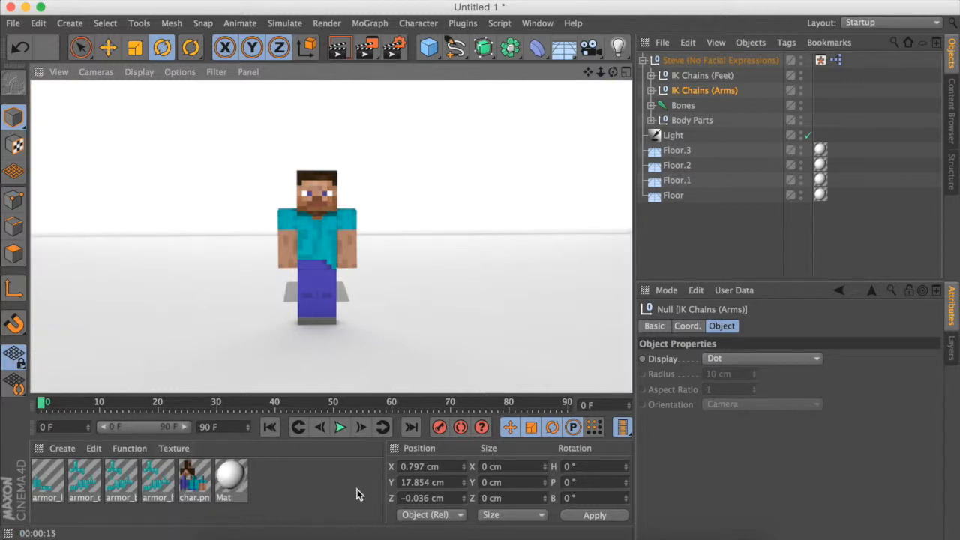
pyautogui.click(709, 259)
# Turn the whole Steve rig to a heading of about 34° and move it to about X -23 cm, Z 35 cm
pyautogui.moveTo(613, 73); pyautogui.dragTo(634, 76)
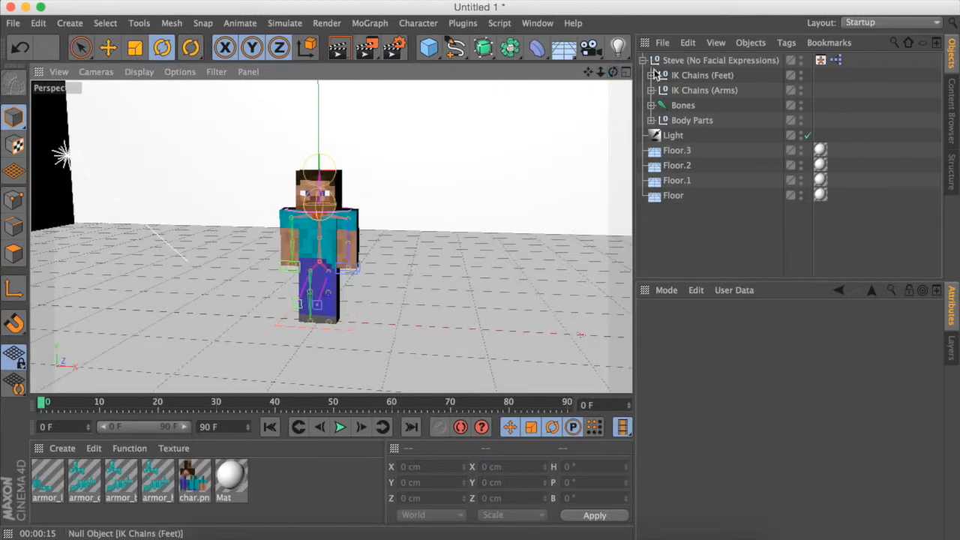
pyautogui.click(675, 62)
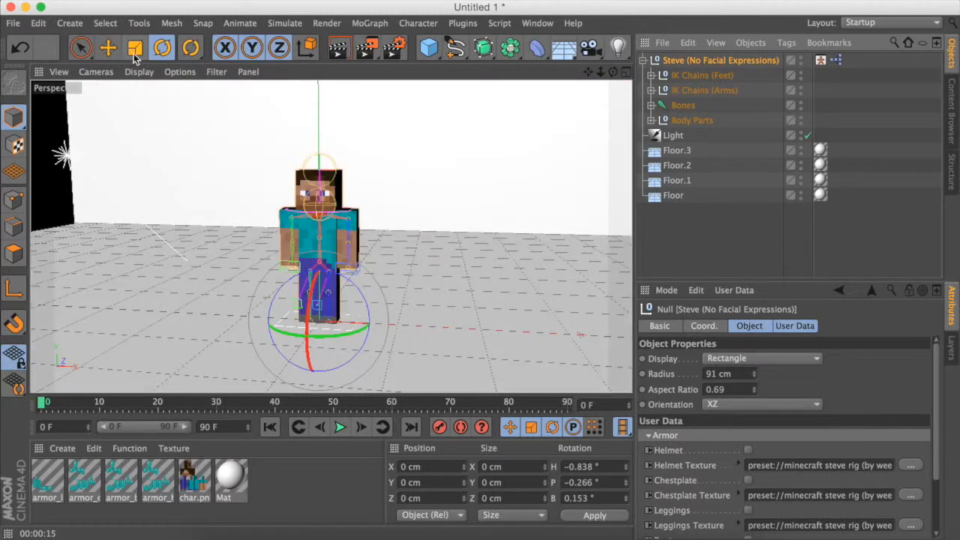
pyautogui.moveTo(336, 336); pyautogui.dragTo(378, 334)
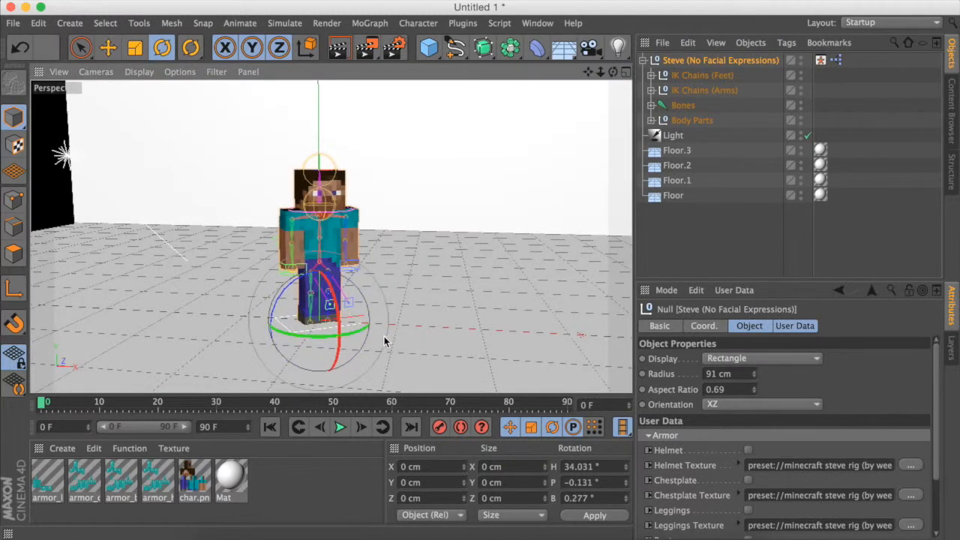
pyautogui.click(108, 47)
pyautogui.moveTo(300, 308)
pyautogui.mouseDown()
pyautogui.moveTo(270, 321)
pyautogui.moveTo(297, 324)
pyautogui.moveTo(282, 304)
pyautogui.mouseUp()
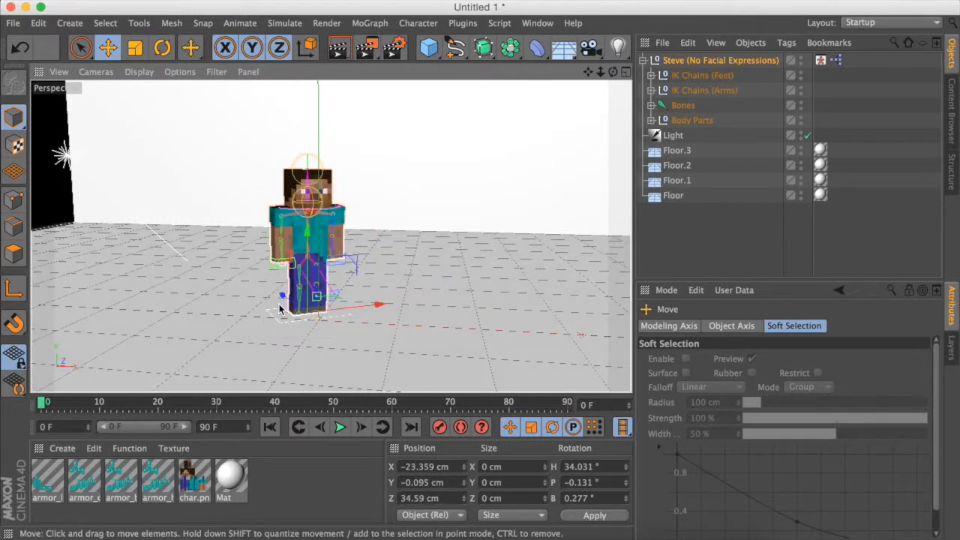
# Move the Right Foot control in IK Chains (Feet) to about Y -38 cm, Z 28 cm so the right leg bends backward
pyautogui.click(652, 75)
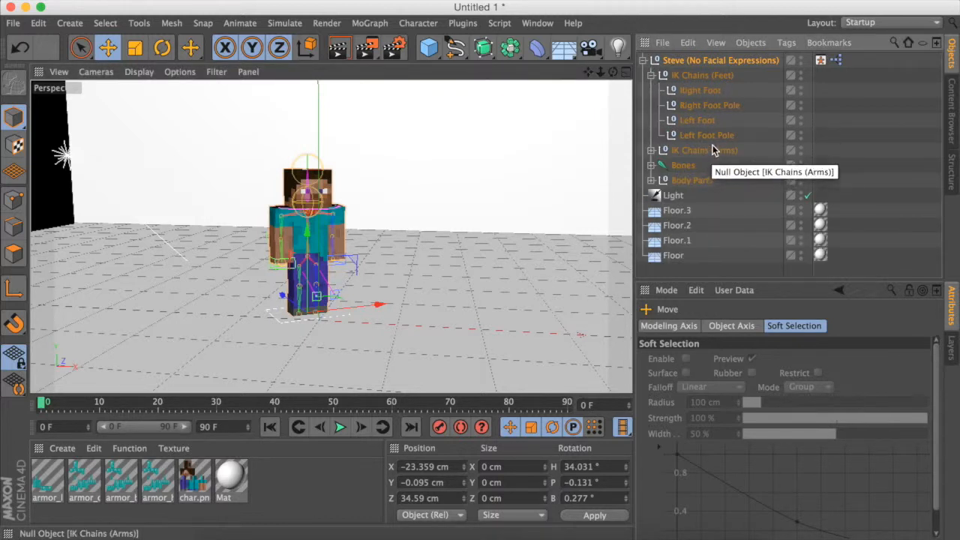
pyautogui.click(716, 106)
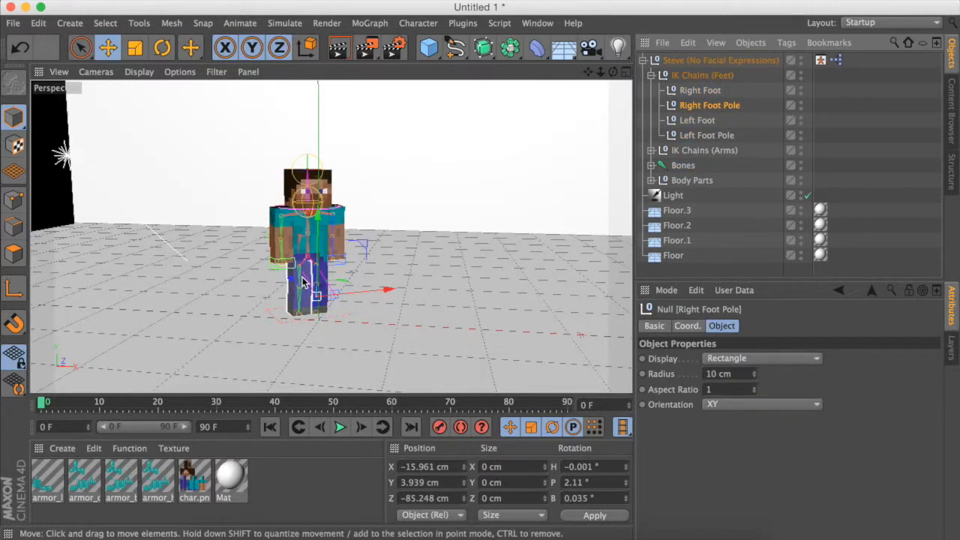
pyautogui.click(702, 91)
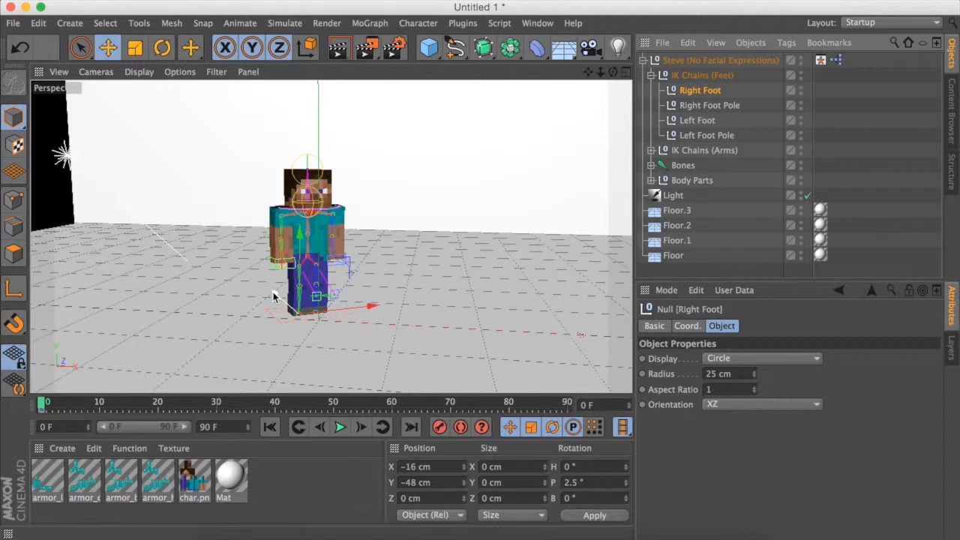
pyautogui.moveTo(277, 296); pyautogui.dragTo(274, 275)
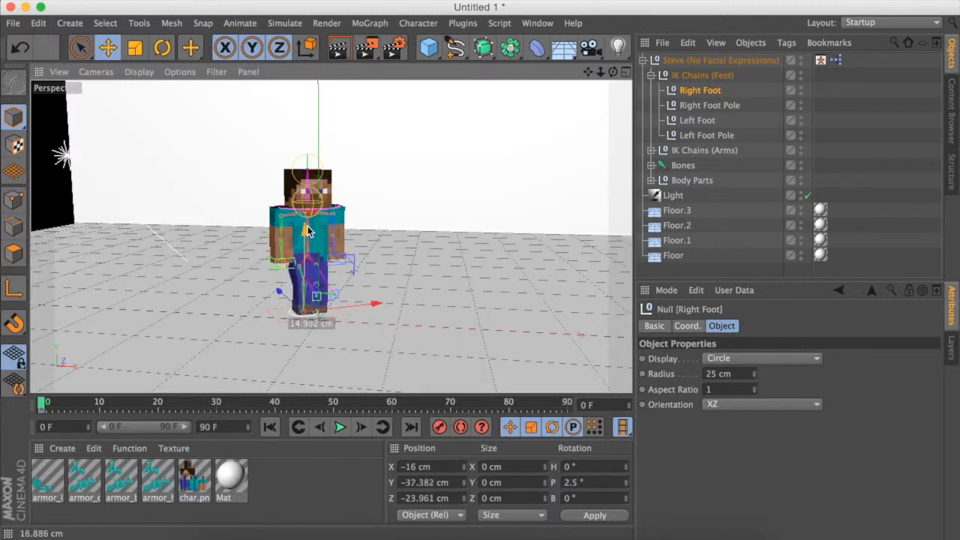
pyautogui.moveTo(613, 71); pyautogui.dragTo(393, 273)
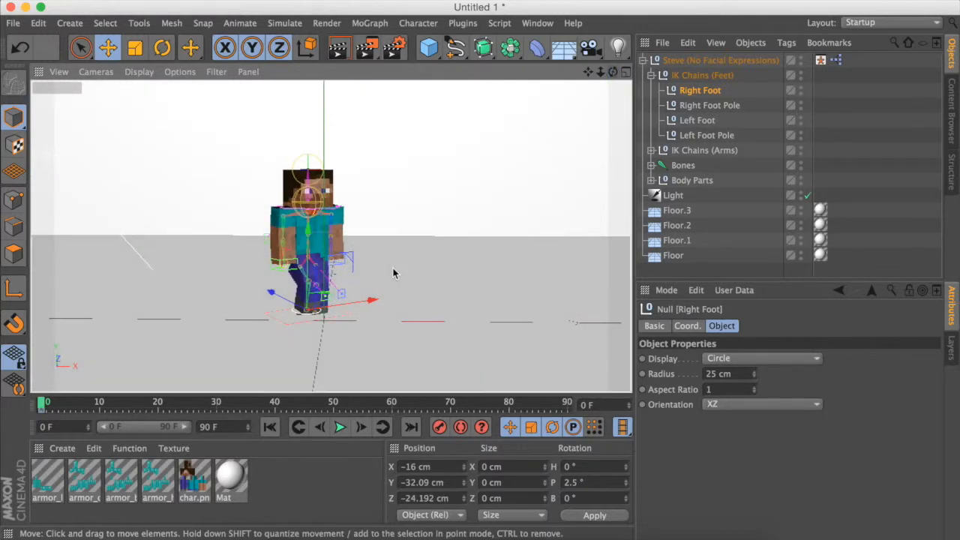
pyautogui.moveTo(274, 304); pyautogui.dragTo(256, 287)
pyautogui.moveTo(290, 227); pyautogui.dragTo(293, 237)
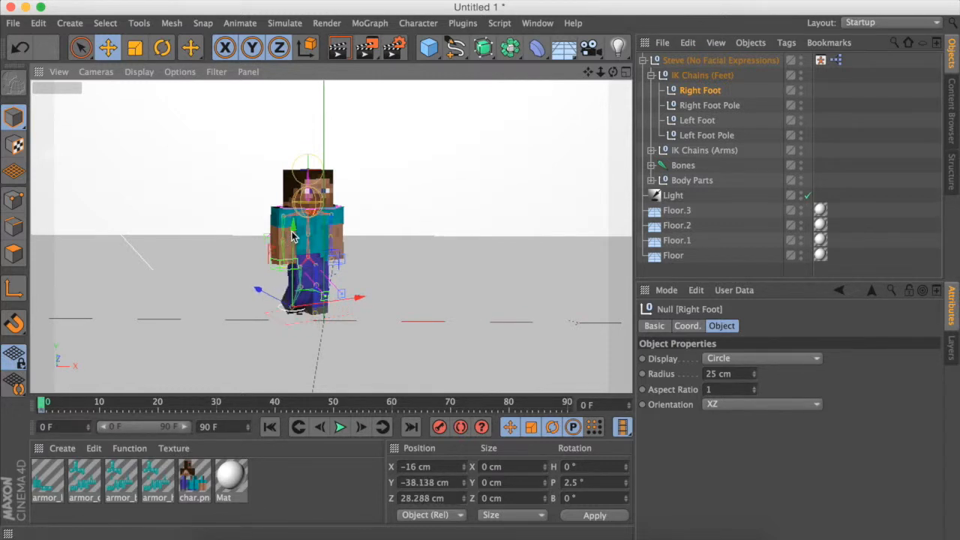
# Render only the viewport region around Steve to preview the bent right leg
pyautogui.click(332, 24)
pyautogui.click(334, 24)
pyautogui.click(326, 24)
pyautogui.click(345, 65)
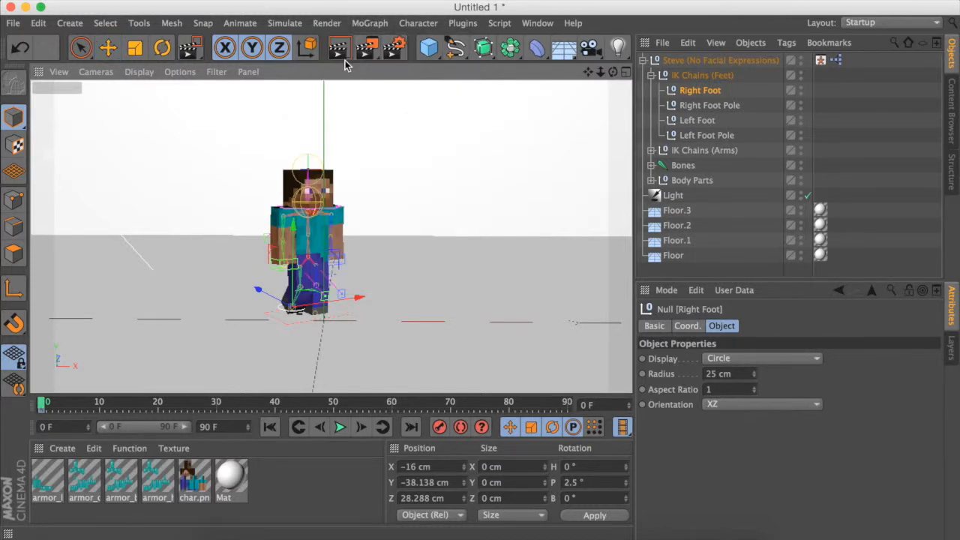
pyautogui.moveTo(200, 135); pyautogui.dragTo(412, 373)
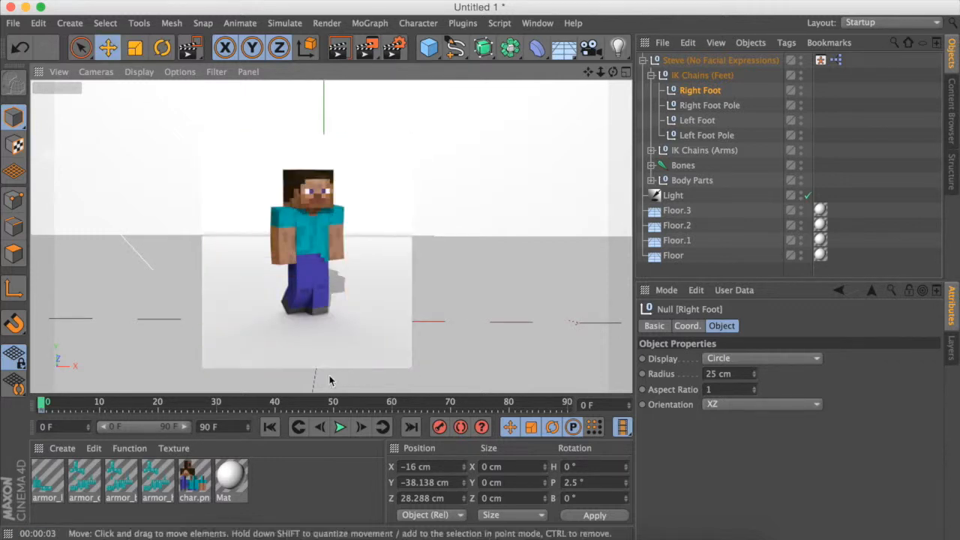
# Move the Left Foot control to about Y -27 cm, Z -53 cm so the left leg steps forward
pyautogui.click(695, 94)
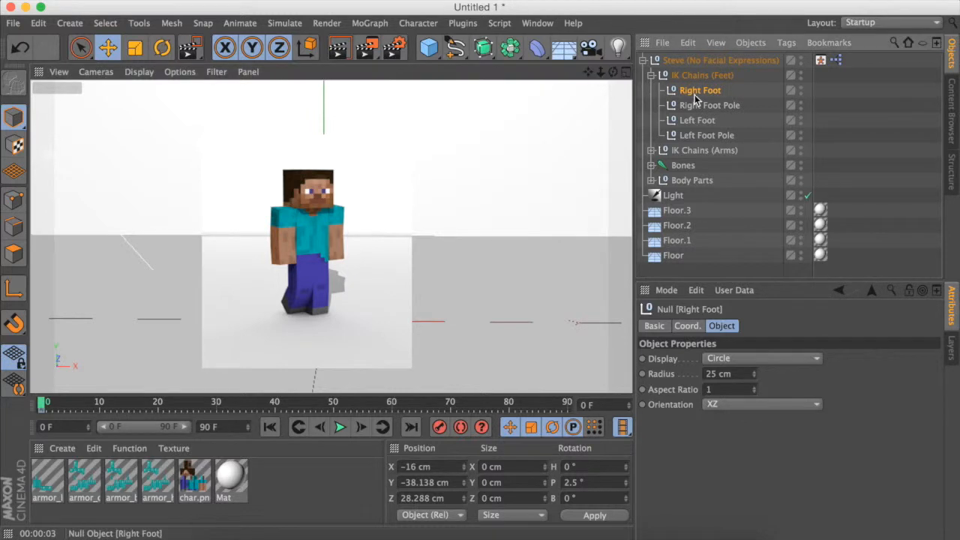
pyautogui.click(696, 121)
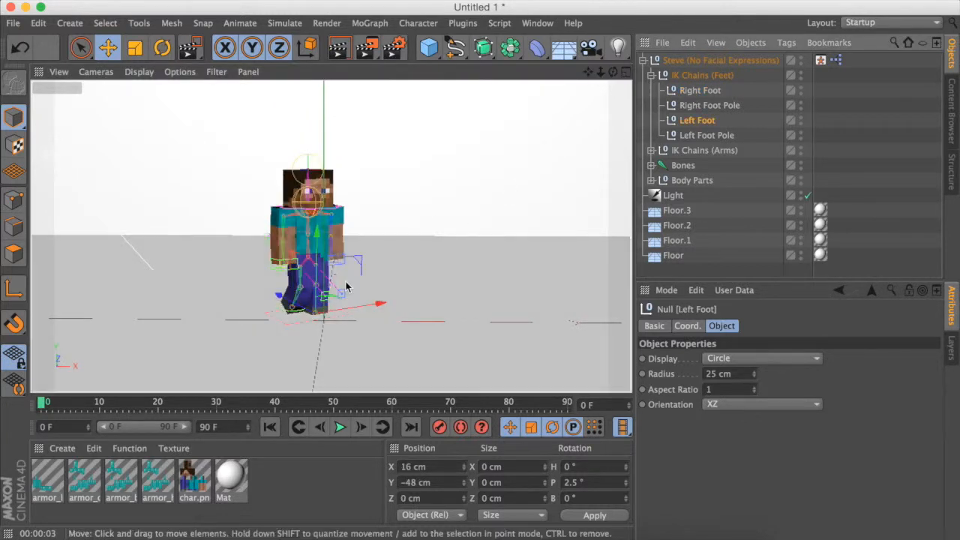
pyautogui.moveTo(295, 299)
pyautogui.mouseDown()
pyautogui.moveTo(339, 251)
pyautogui.moveTo(345, 217)
pyautogui.moveTo(345, 243)
pyautogui.moveTo(345, 223)
pyautogui.moveTo(293, 285)
pyautogui.mouseUp()
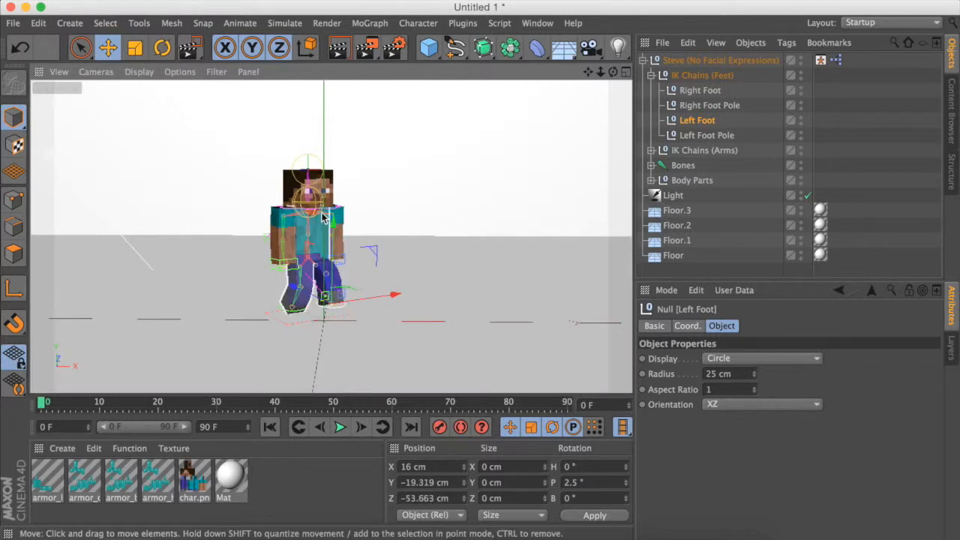
pyautogui.moveTo(331, 219); pyautogui.dragTo(331, 229)
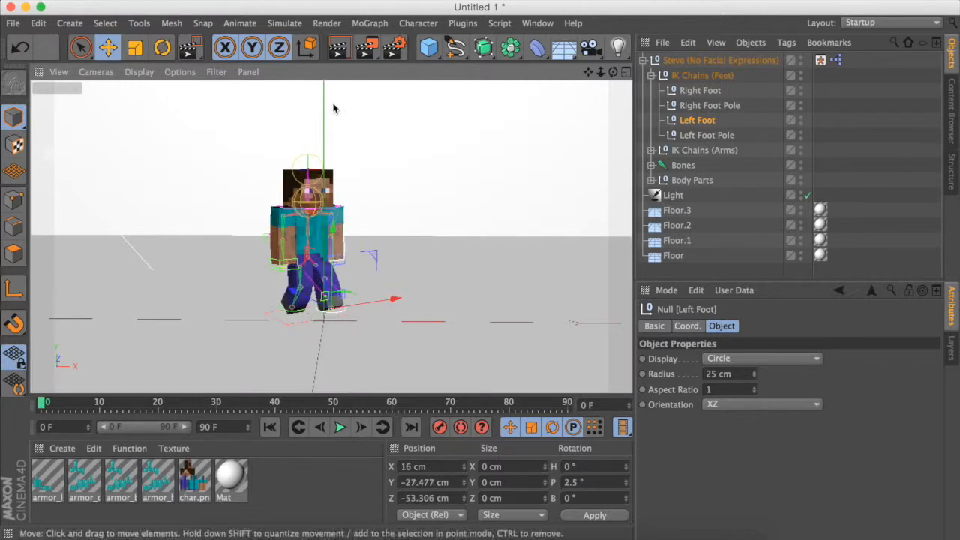
# Start a Render Region preview of Steve's walking leg pose
pyautogui.click(328, 23)
pyautogui.click(332, 27)
pyautogui.click(190, 52)
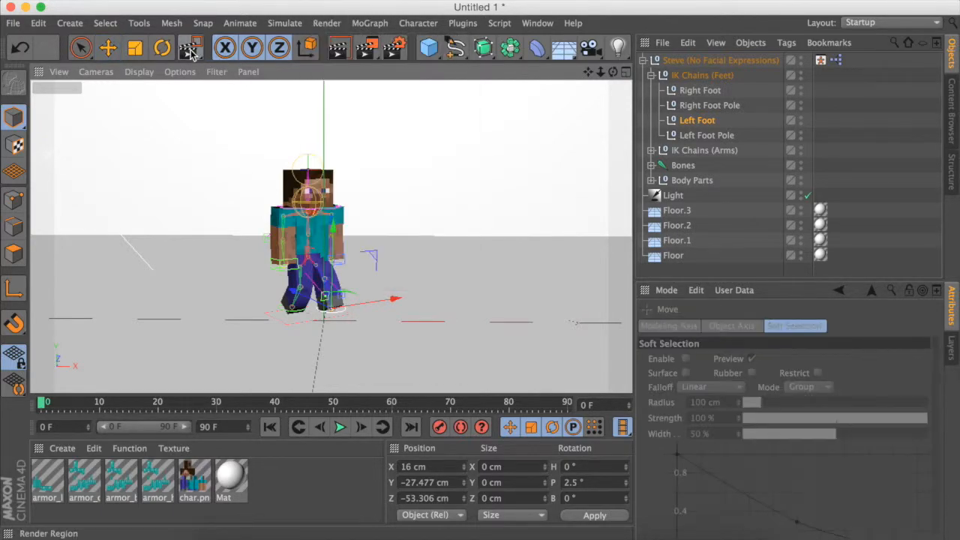